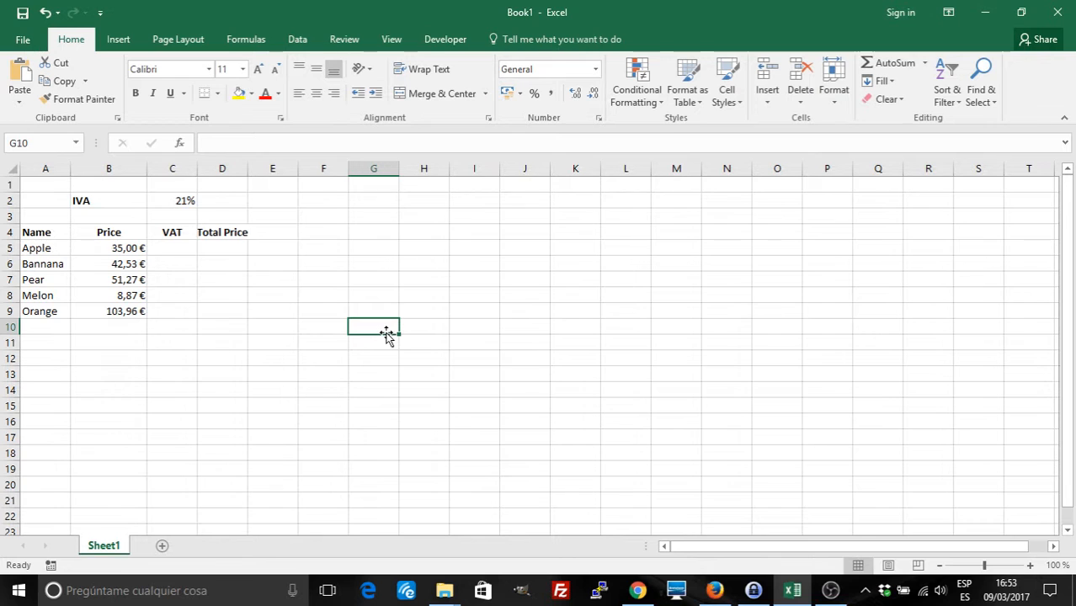
# Enter =B5*C2 in C5 to compute Apple's VAT at the 21% rate
pyautogui.moveTo(369, 329); pyautogui.dragTo(377, 387)
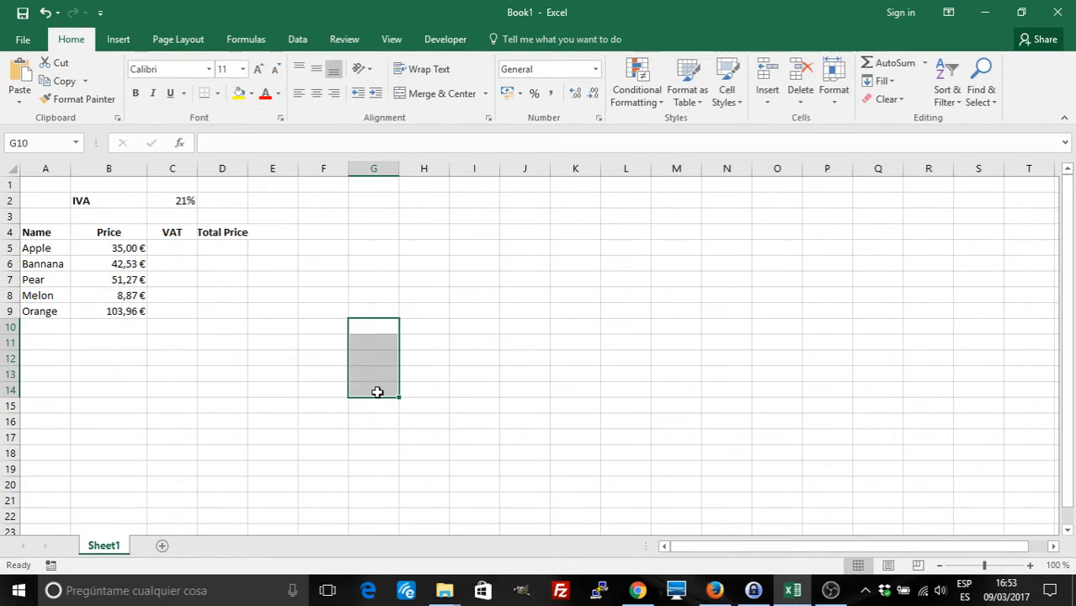
pyautogui.click(265, 379)
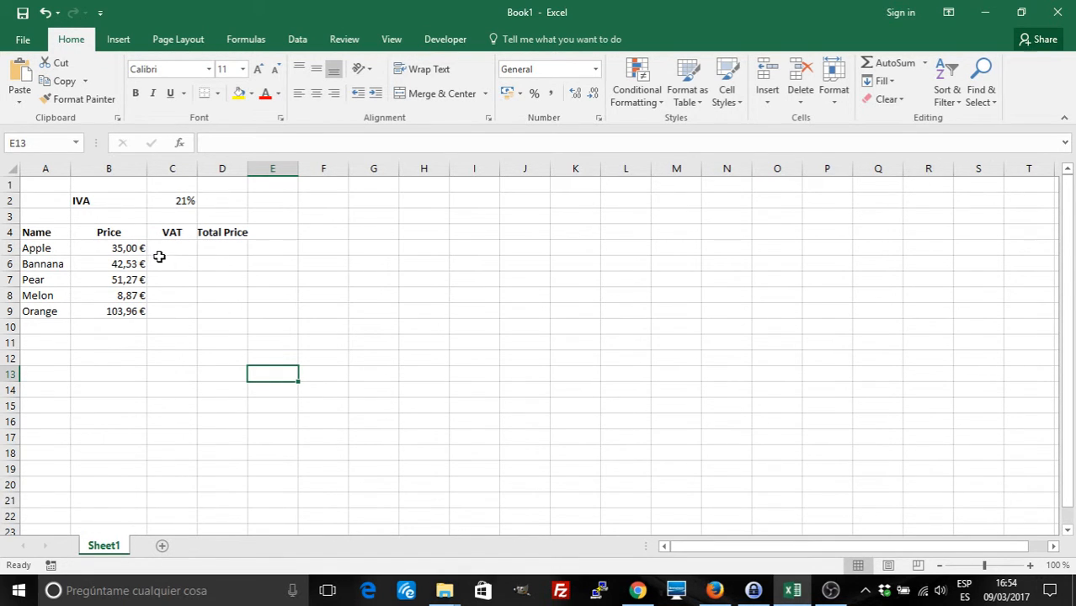
pyautogui.click(153, 248)
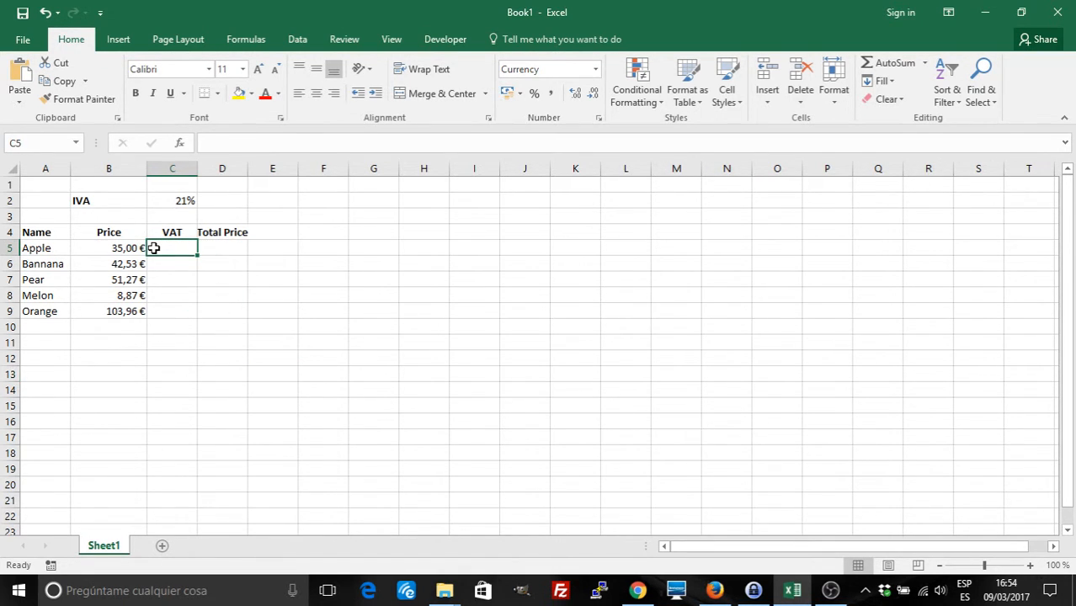
pyautogui.write('=')
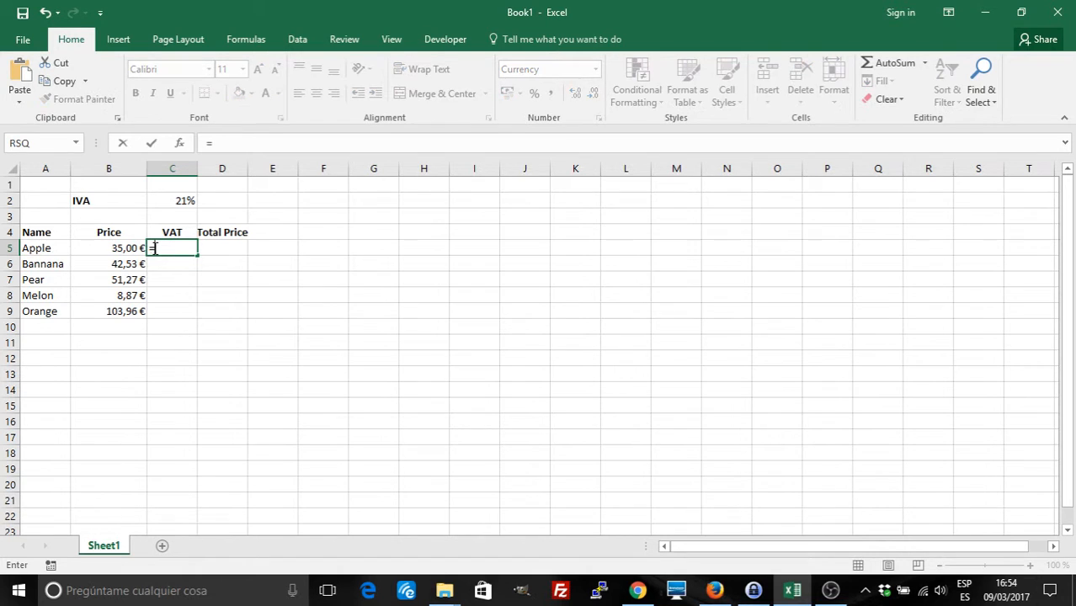
pyautogui.click(113, 245)
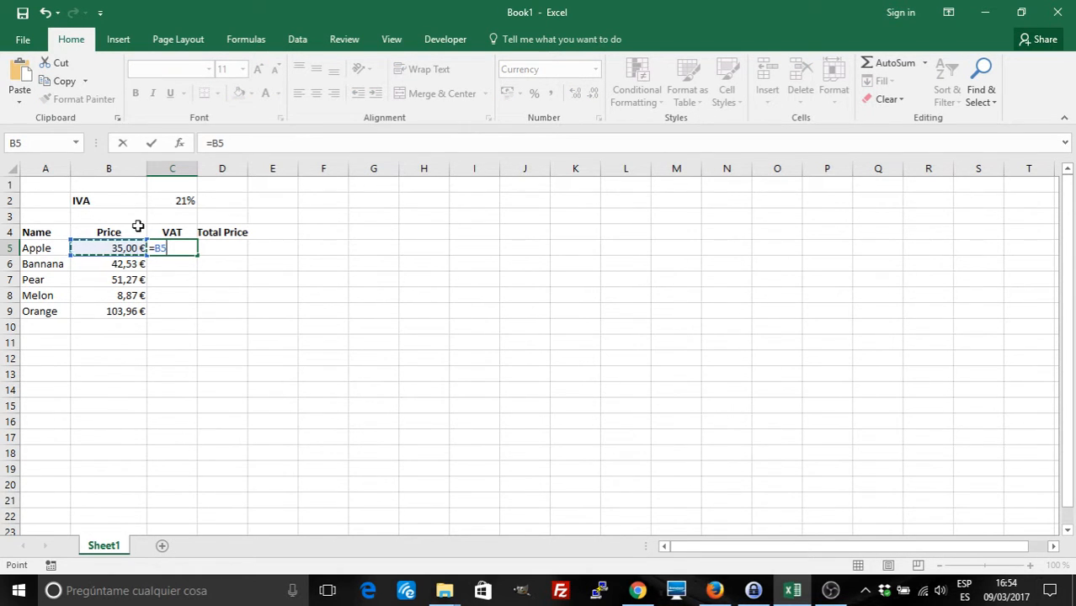
pyautogui.write('*')
pyautogui.click(172, 201)
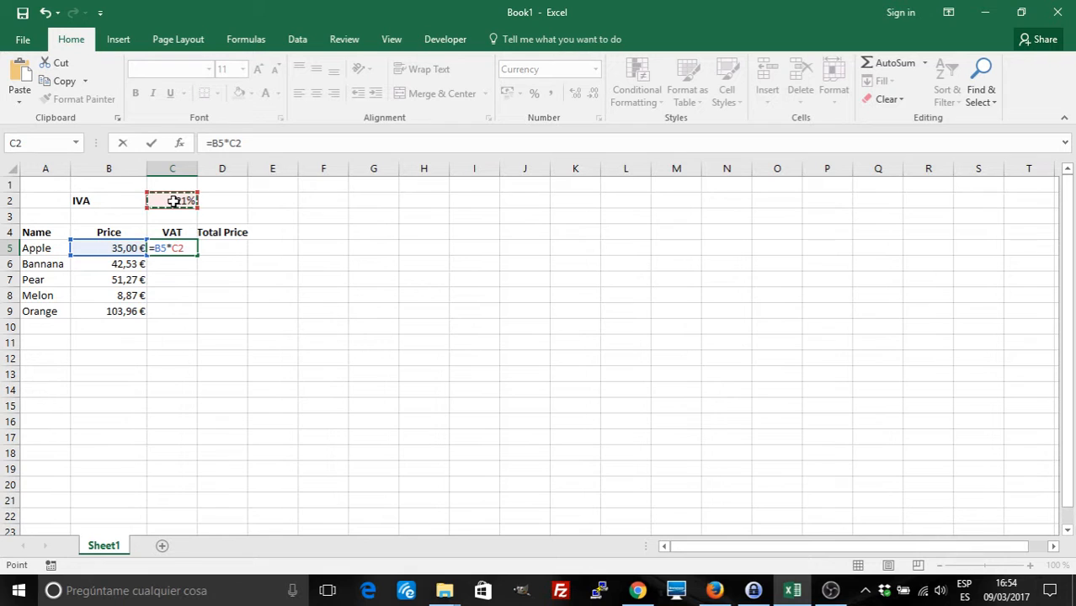
pyautogui.press('Return')
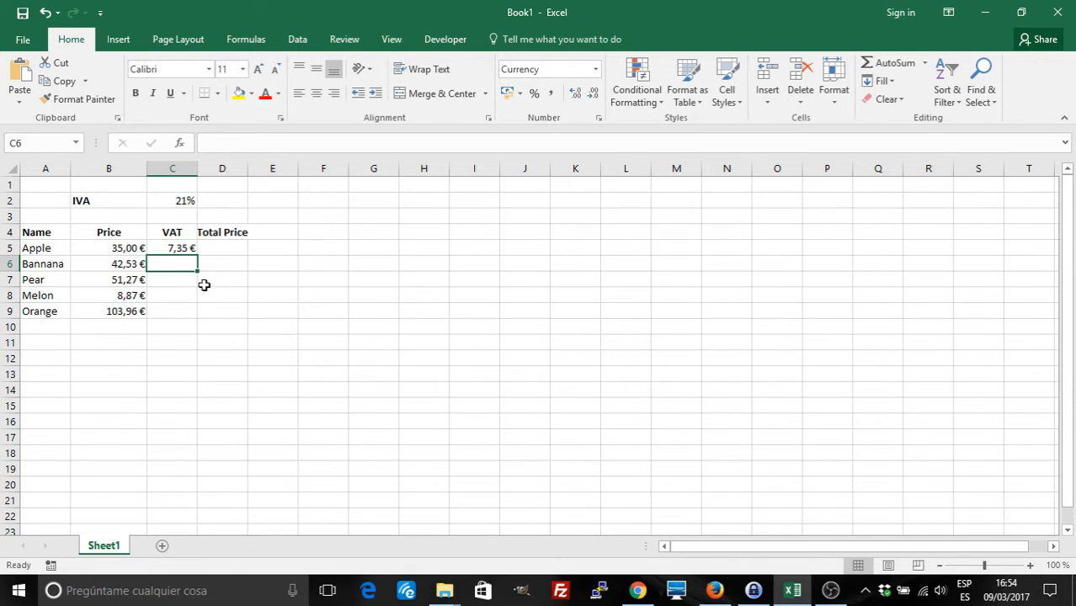
# Copy the VAT formula down to C9 and inspect the results, including Pear's #VALUE! error
pyautogui.click(180, 248)
pyautogui.moveTo(194, 255); pyautogui.dragTo(194, 318)
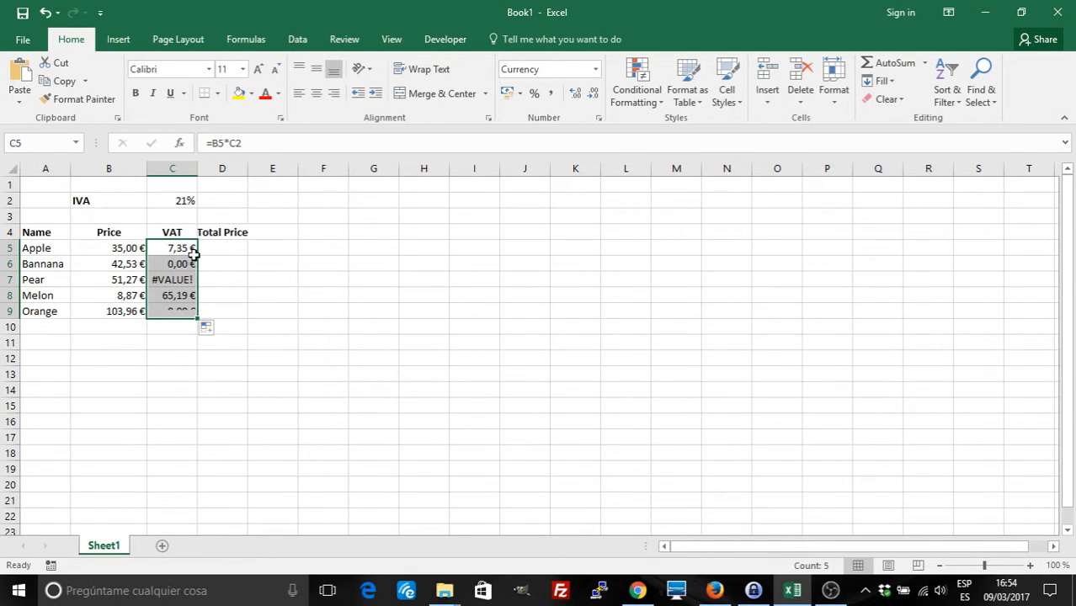
pyautogui.click(180, 275)
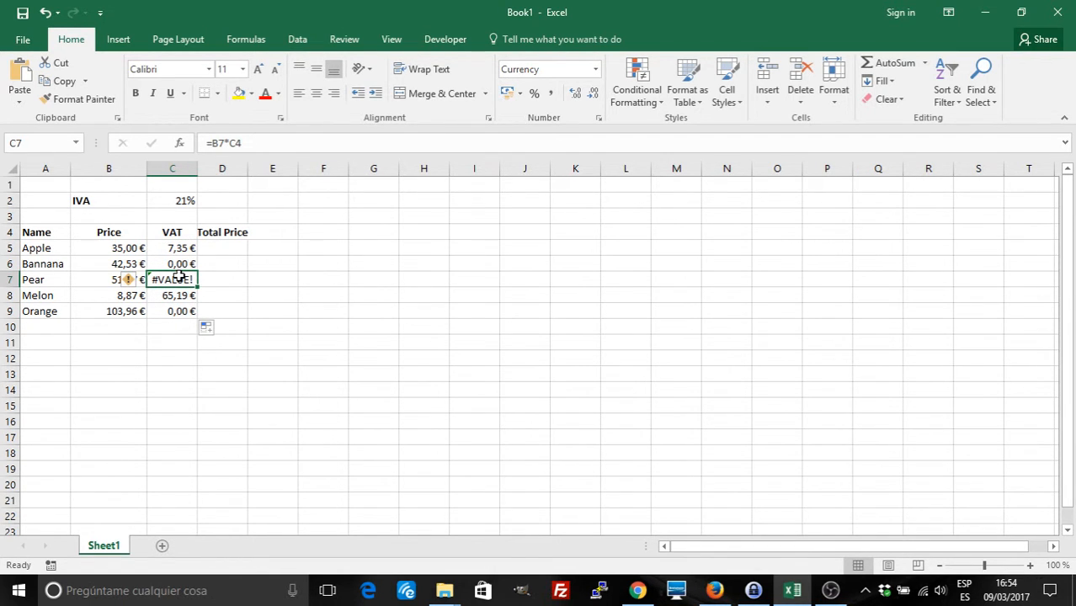
pyautogui.click(180, 250)
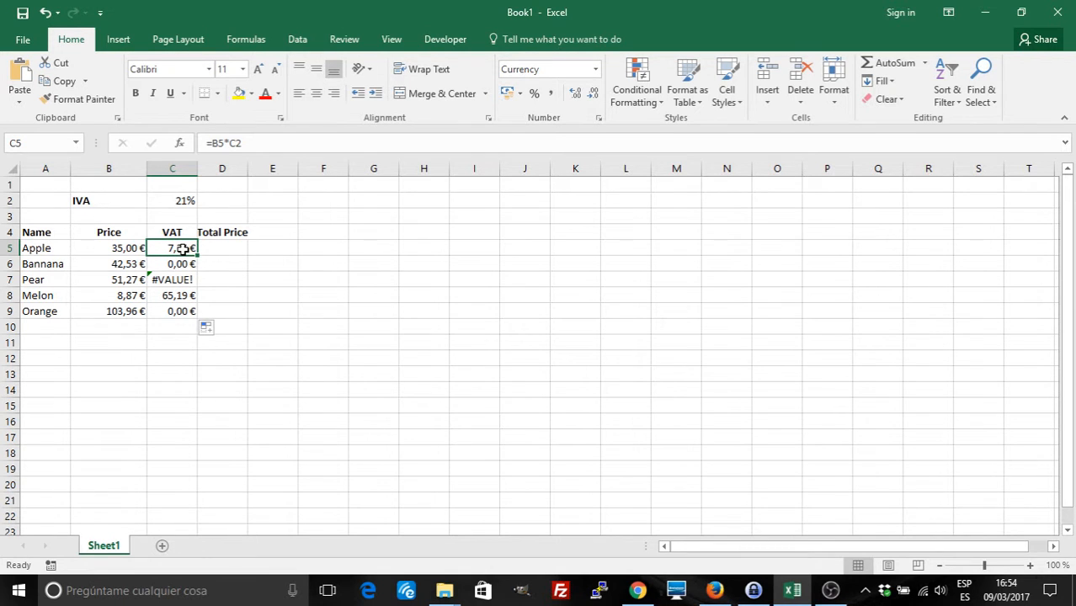
pyautogui.press('Down')
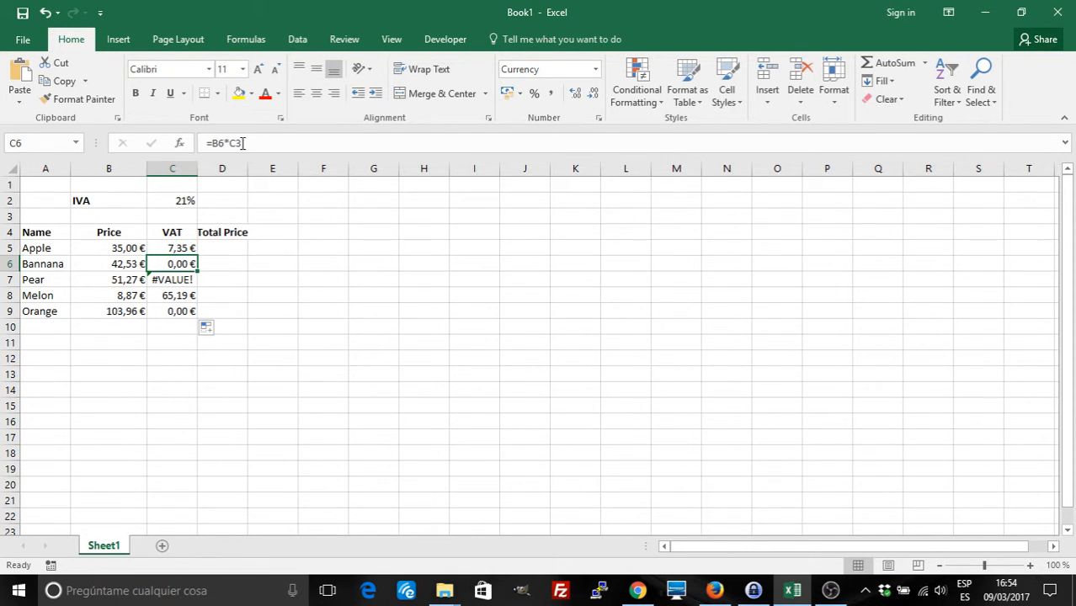
pyautogui.press('Down')
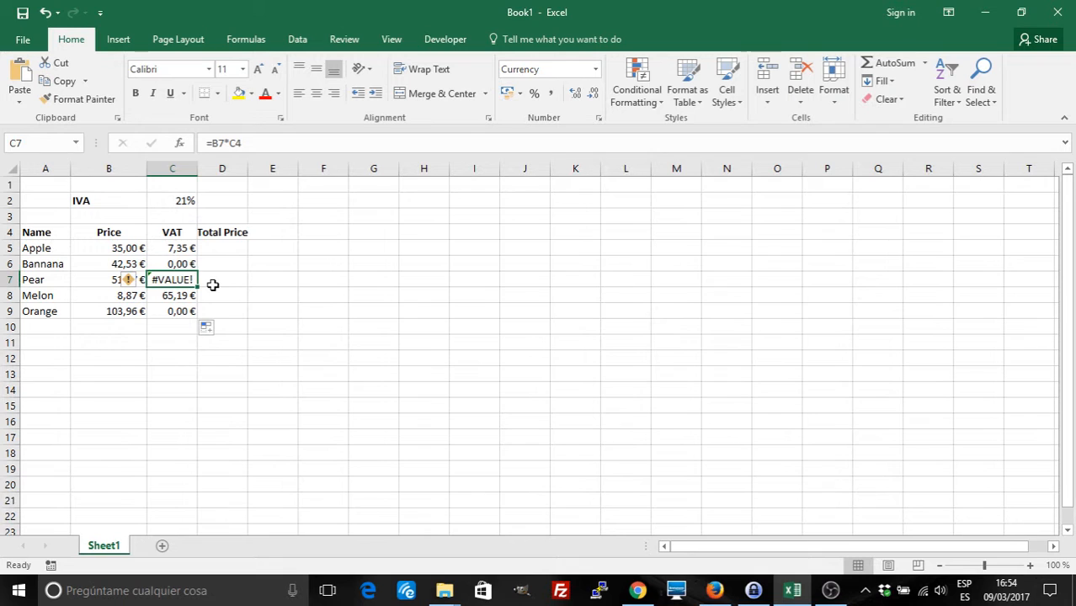
pyautogui.press('Up')
pyautogui.press('Down')
pyautogui.press('Down')
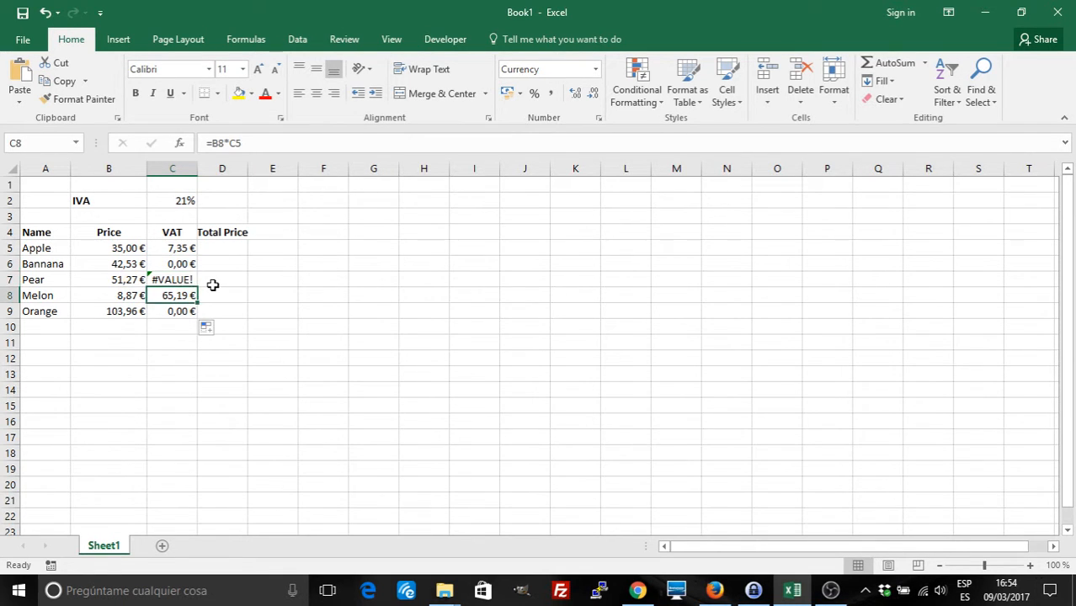
pyautogui.press('Up')
pyautogui.press('Up')
pyautogui.press('Up')
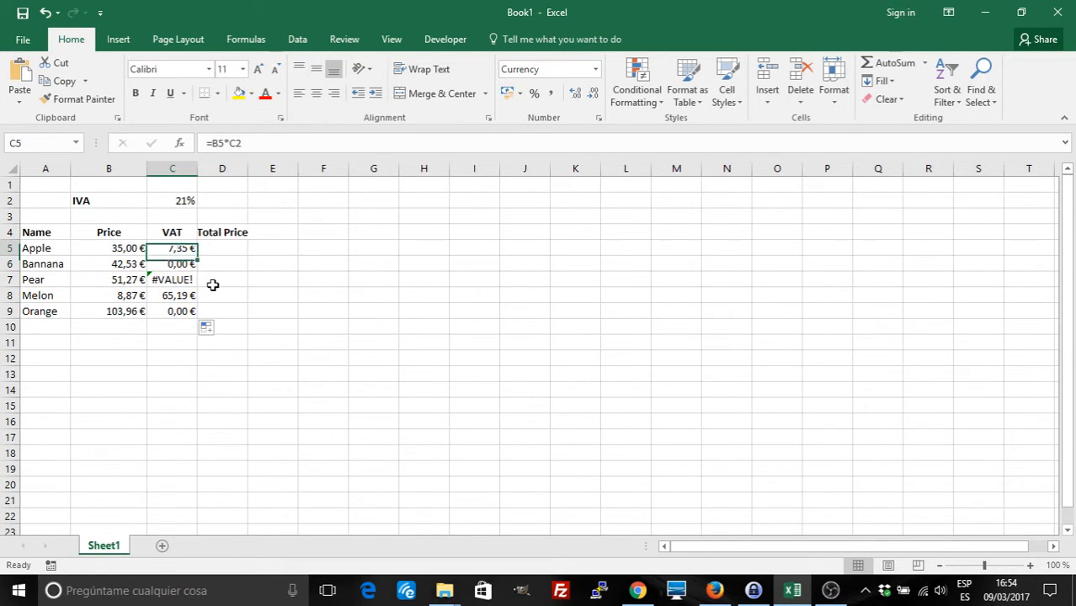
pyautogui.click(238, 146)
# Make the rate reference absolute in C5 so the formula reads =B5*$C$2
pyautogui.moveTo(230, 145); pyautogui.dragTo(247, 145)
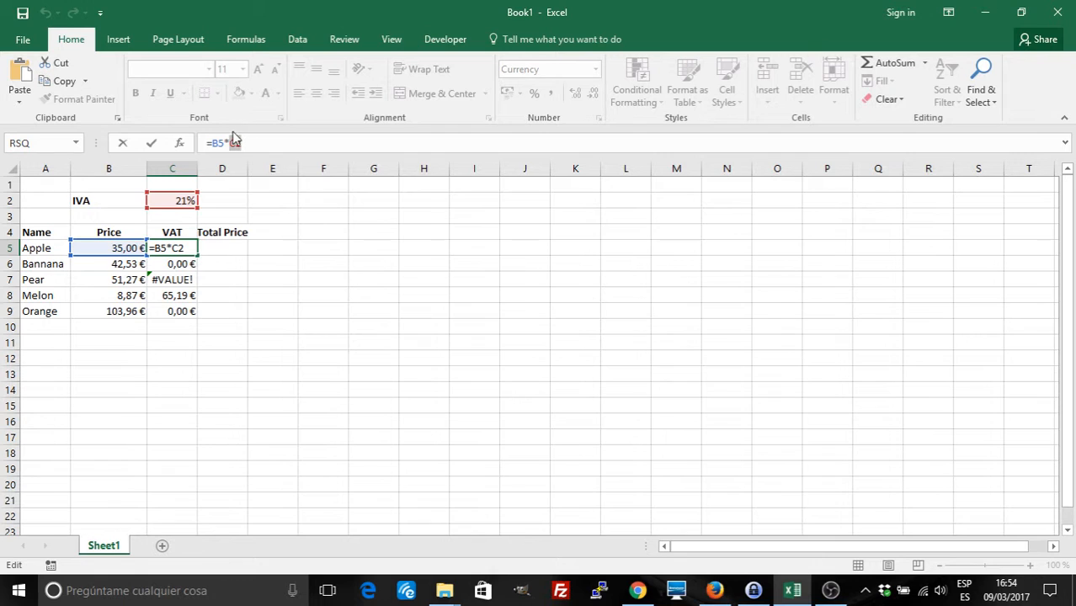
pyautogui.click(235, 143)
pyautogui.press('F4')
pyautogui.press('Return')
# Fill the corrected =B5*$C$2 formula down the VAT column, then select the results for removal
pyautogui.click(190, 248)
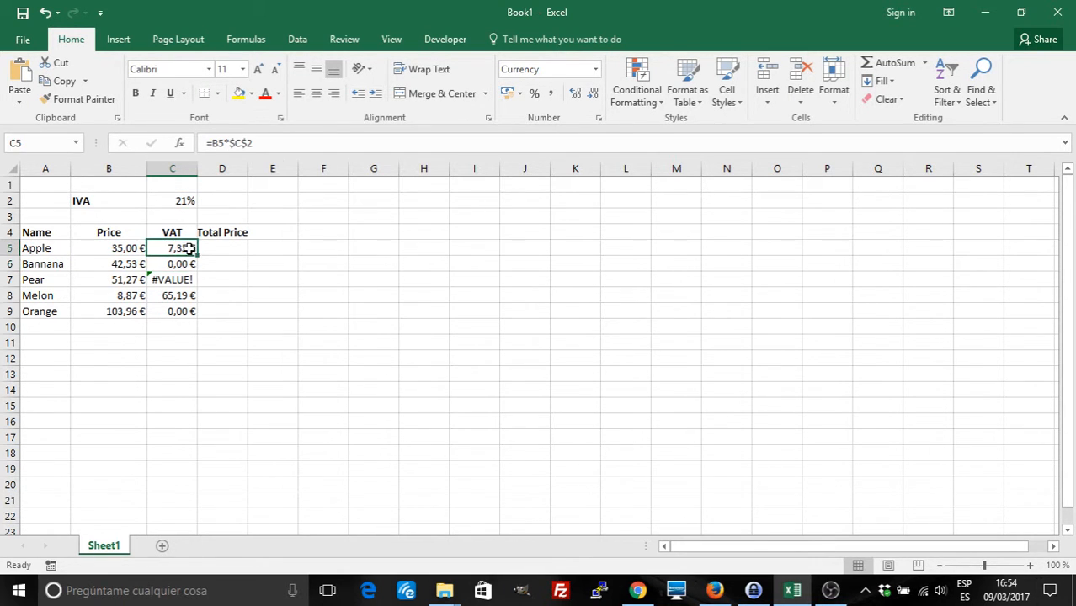
pyautogui.doubleClick(196, 254)
pyautogui.click(242, 340)
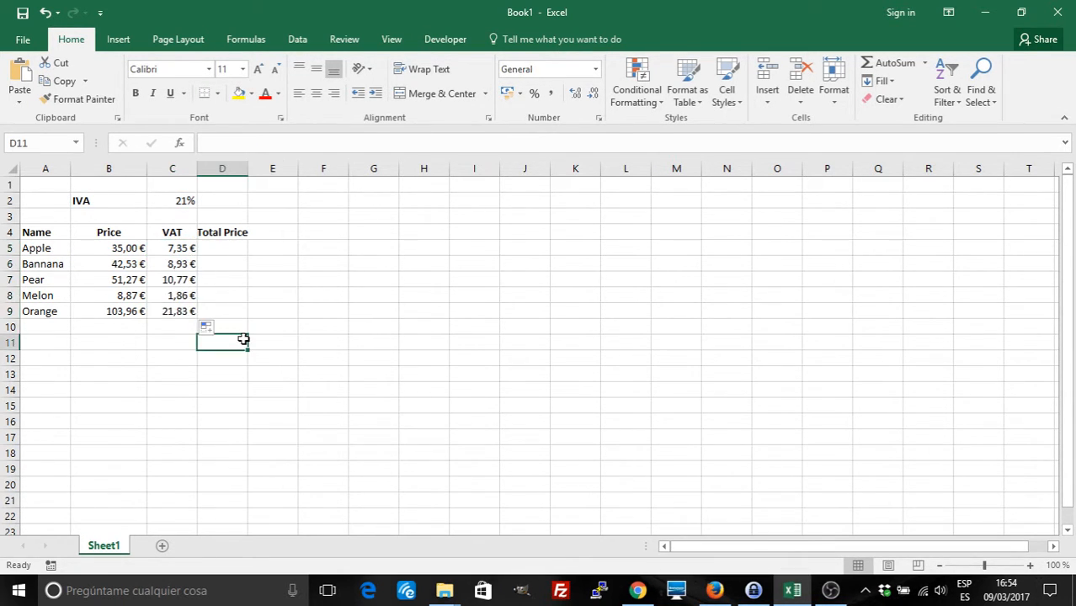
pyautogui.moveTo(181, 250)
pyautogui.mouseDown()
pyautogui.moveTo(175, 310)
pyautogui.moveTo(176, 247)
pyautogui.mouseUp()
# Clear the VAT values from C5:C9
pyautogui.press('Delete')
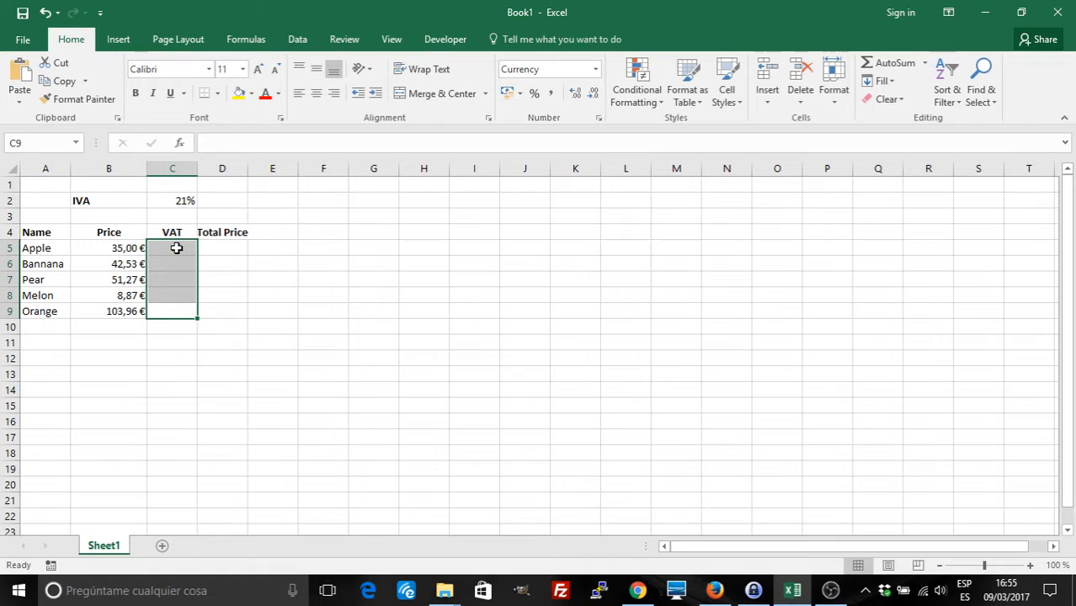
pyautogui.click(176, 248)
pyautogui.click(176, 247)
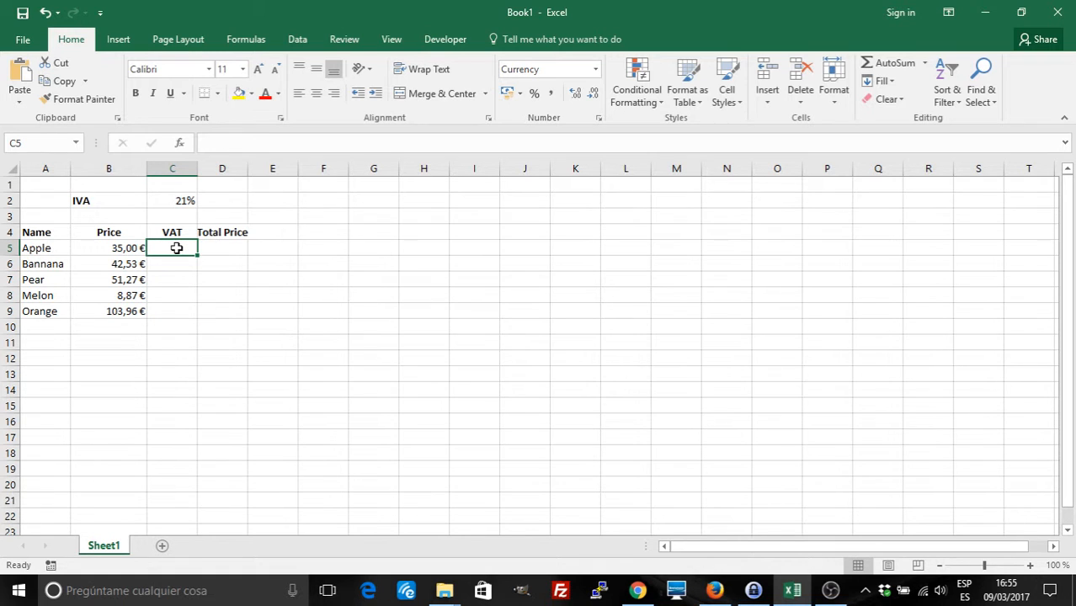
# Name the 21% rate cell C2 'VAT' through the Name Box
pyautogui.click(181, 202)
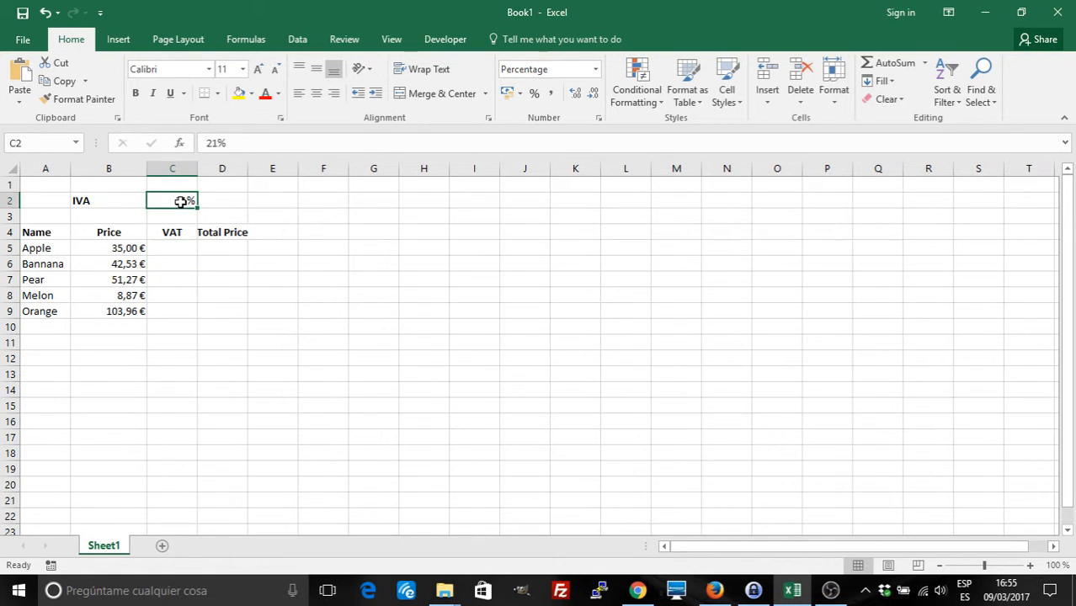
pyautogui.click(46, 144)
pyautogui.write('VAT')
pyautogui.moveTo(33, 143); pyautogui.dragTo(10, 143)
pyautogui.press('Return')
# Enter =B5*VAT in C5 and fill it down the VAT column
pyautogui.click(184, 277)
pyautogui.click(172, 247)
pyautogui.doubleClick(172, 251)
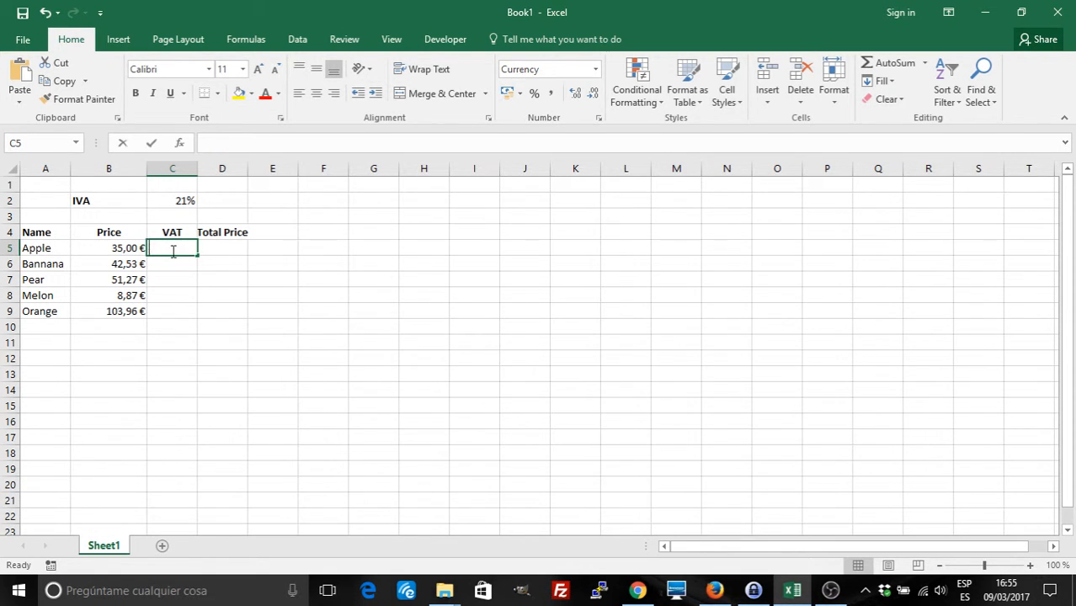
pyautogui.write('=')
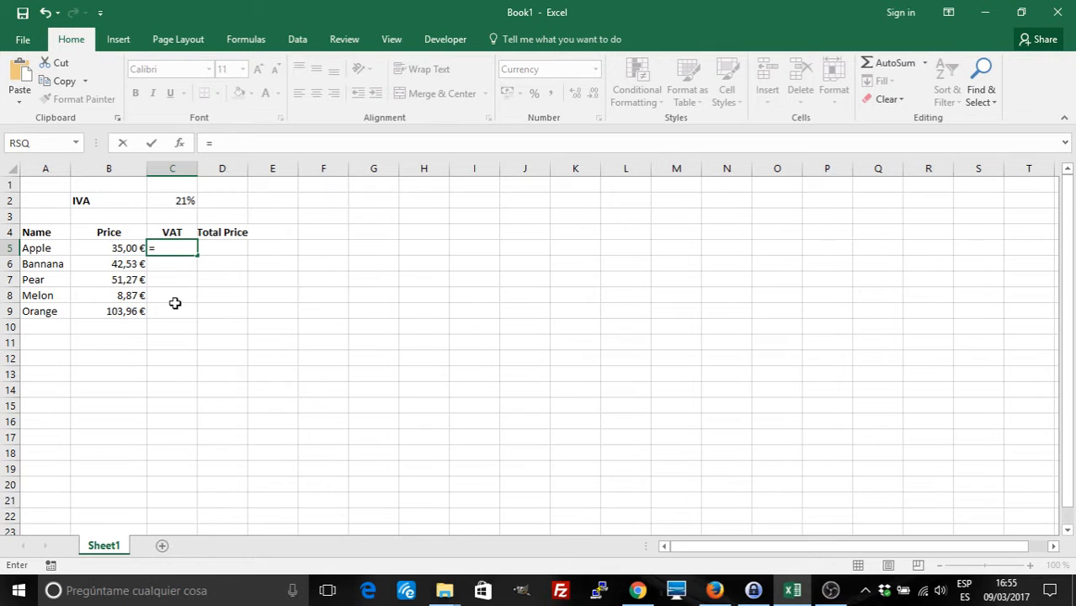
pyautogui.click(111, 249)
pyautogui.write('*')
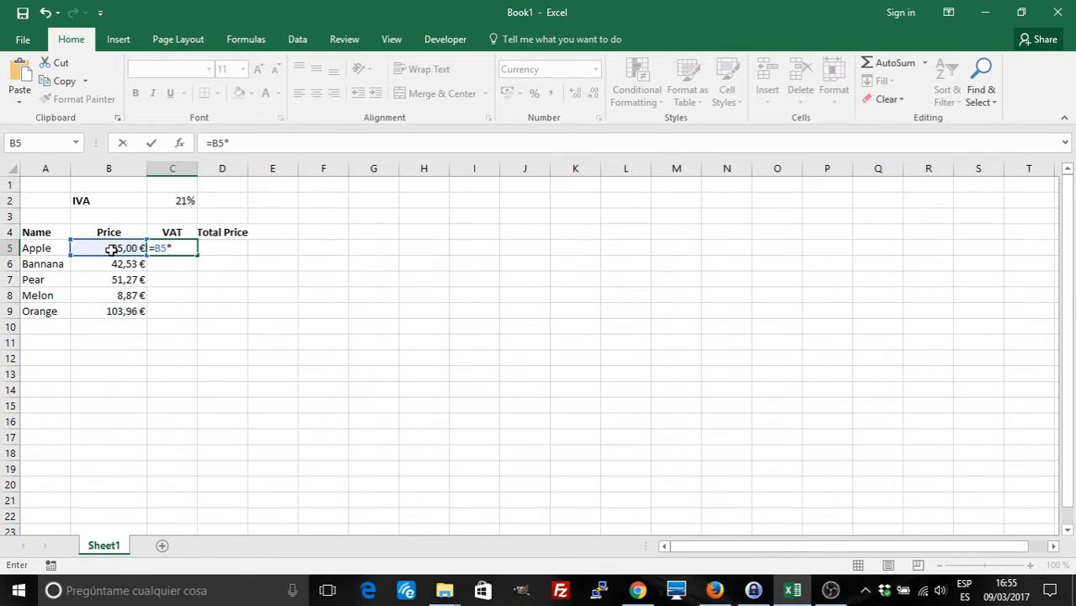
pyautogui.write('IVA')
pyautogui.press('Return')
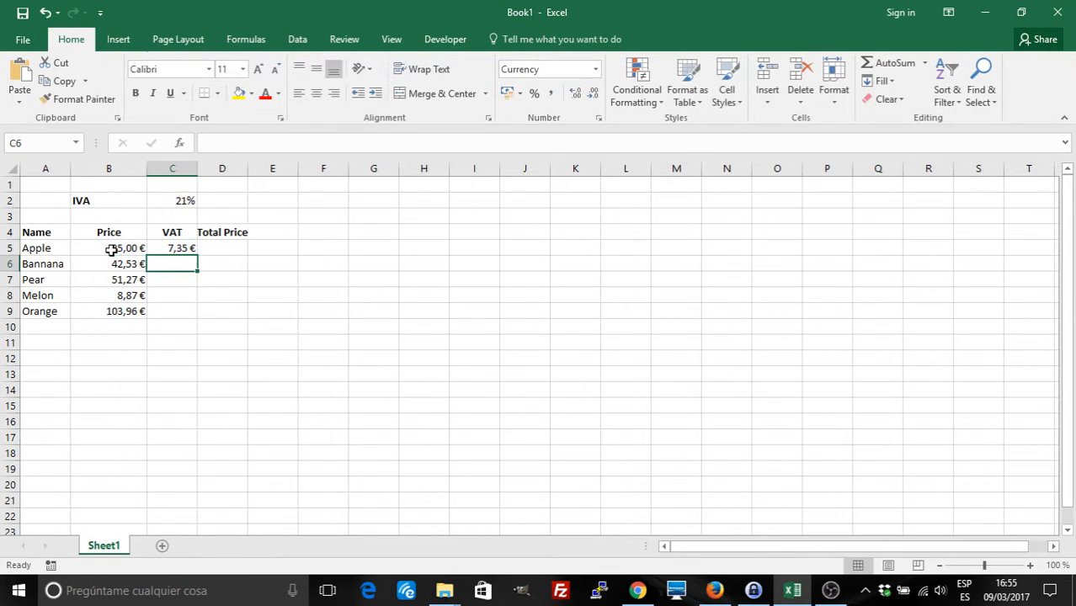
pyautogui.click(181, 247)
pyautogui.doubleClick(198, 255)
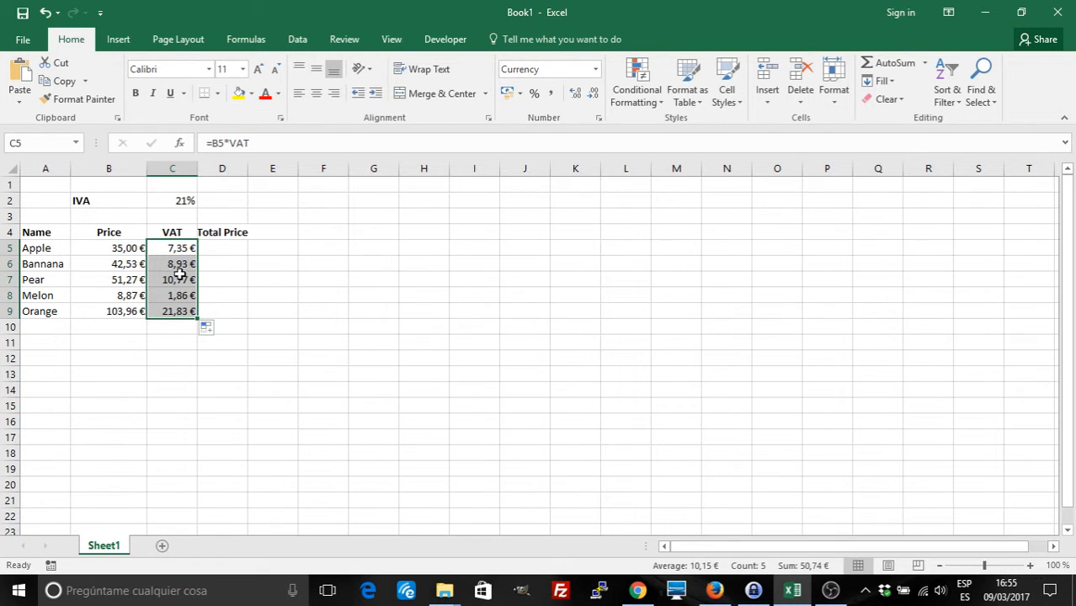
# Check the filled VAT formulas, then test typing =VAT in G10 and cancel it
pyautogui.click(180, 264)
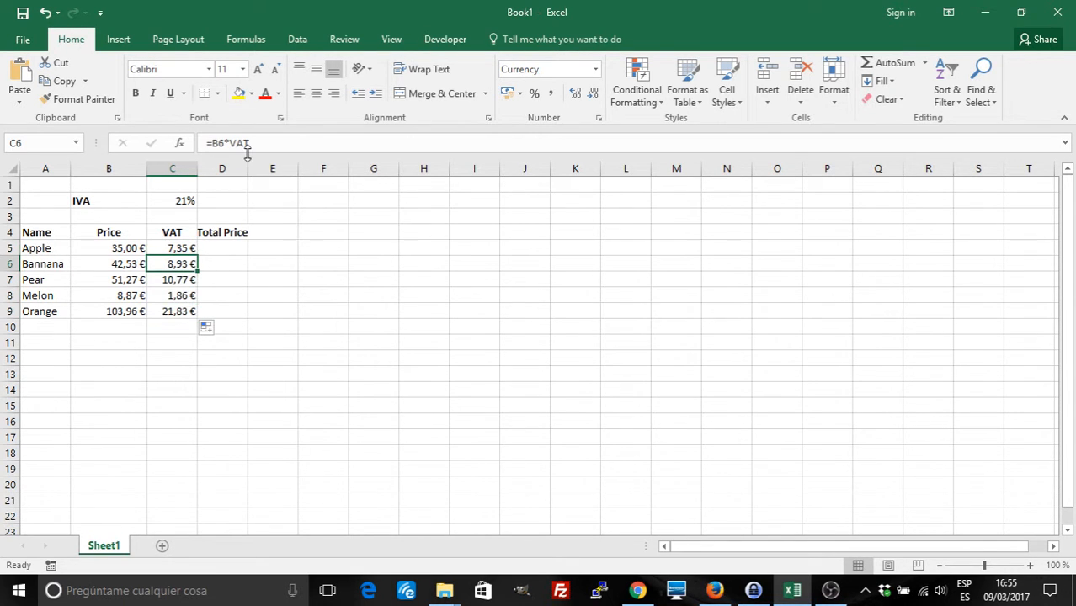
pyautogui.click(180, 280)
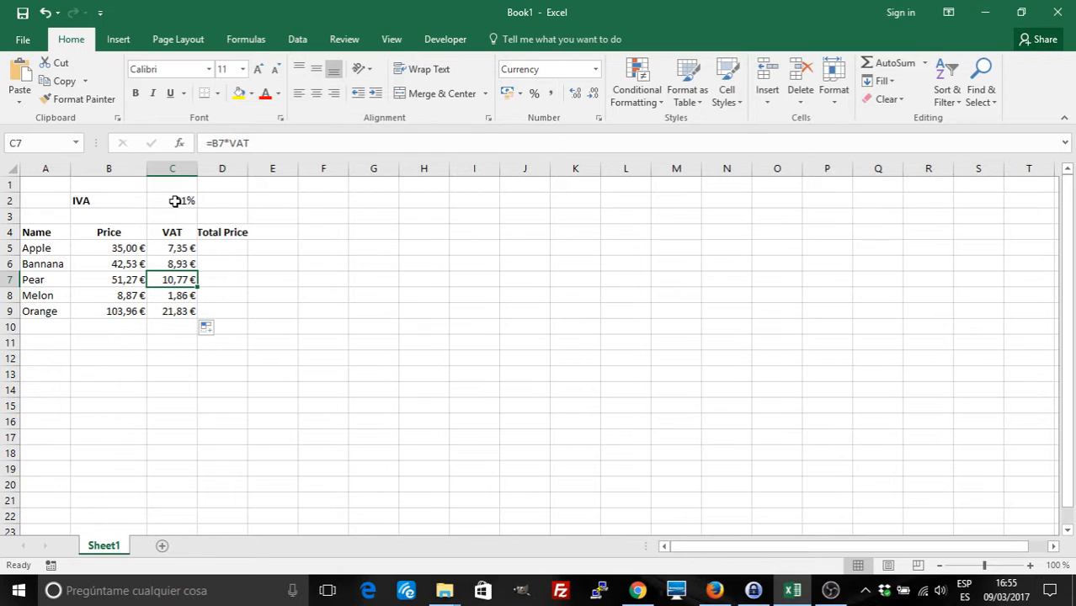
pyautogui.click(361, 325)
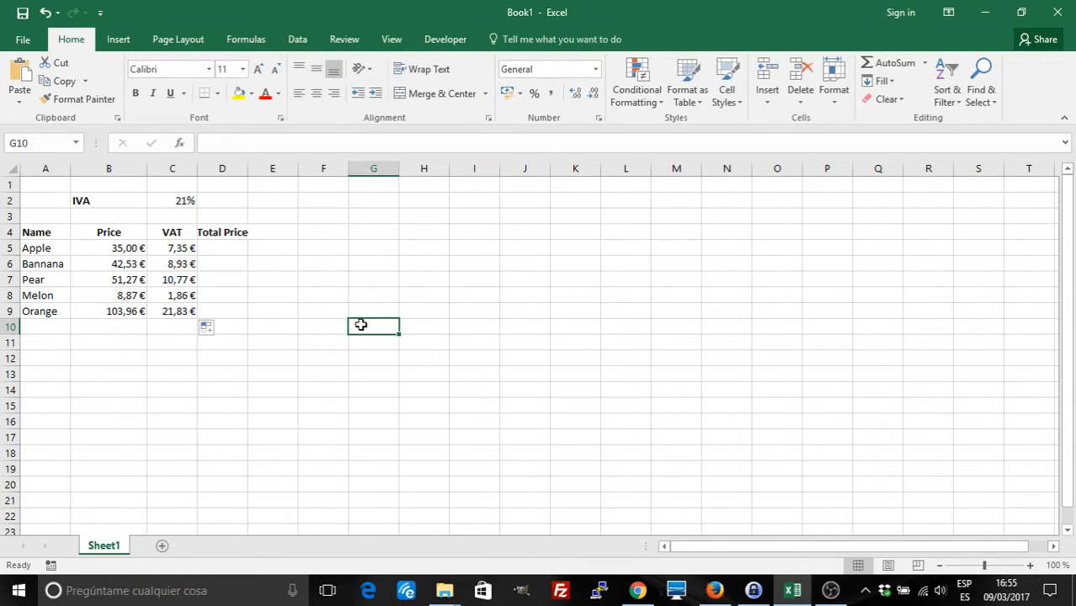
pyautogui.write('=VAT')
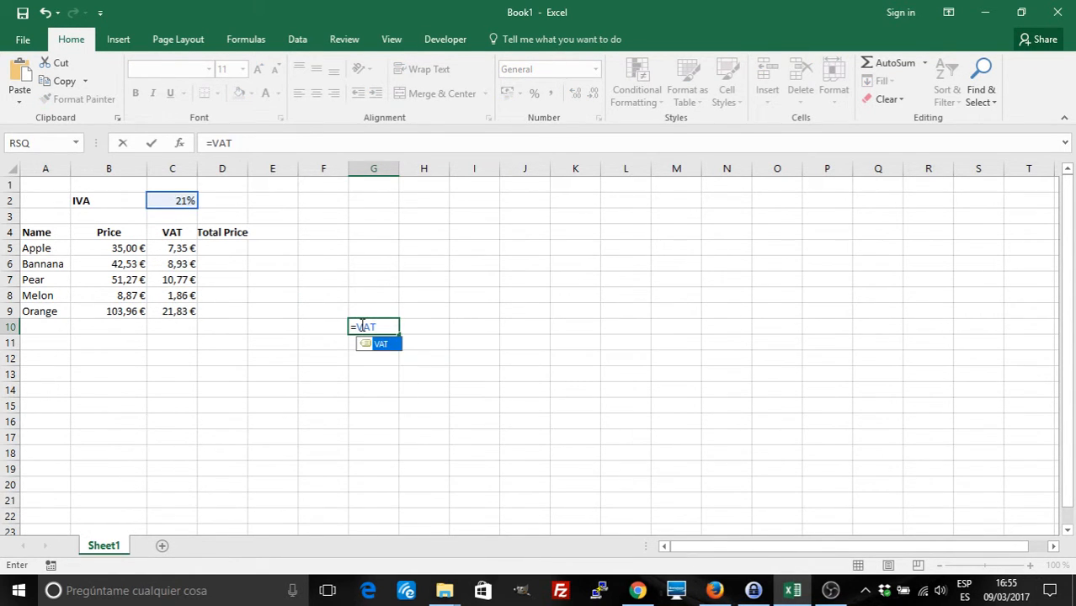
pyautogui.press('BackSpace')
pyautogui.press('BackSpace')
pyautogui.press('Escape')
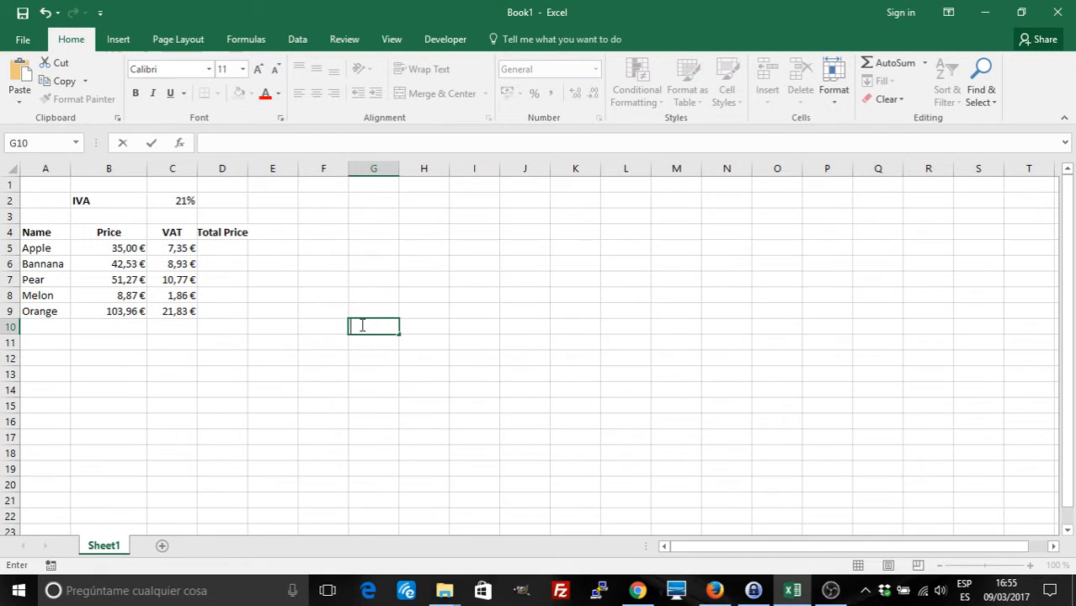
pyautogui.click(267, 364)
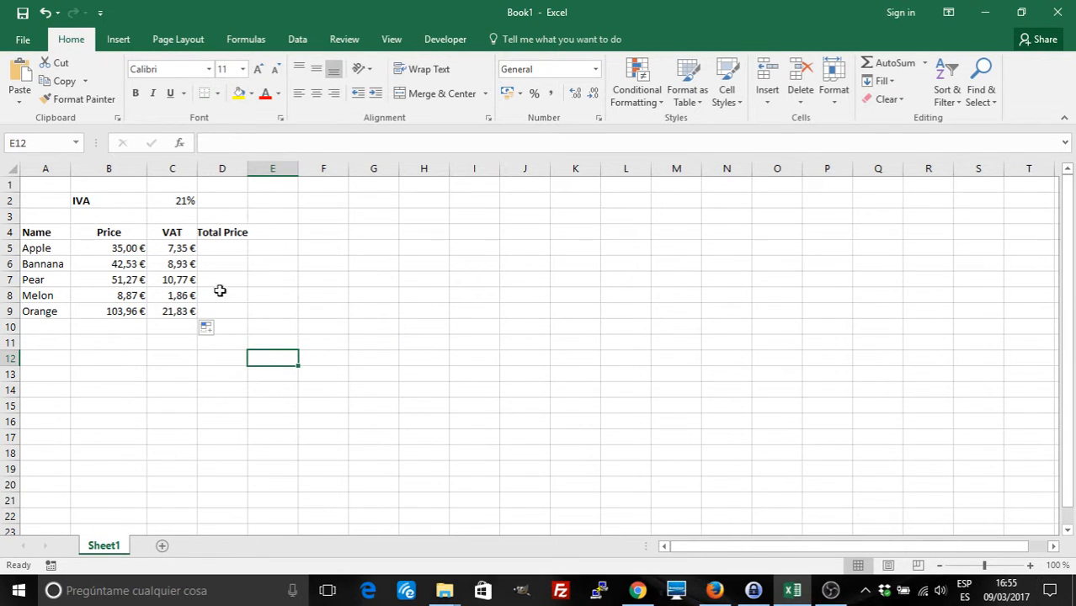
pyautogui.click(216, 250)
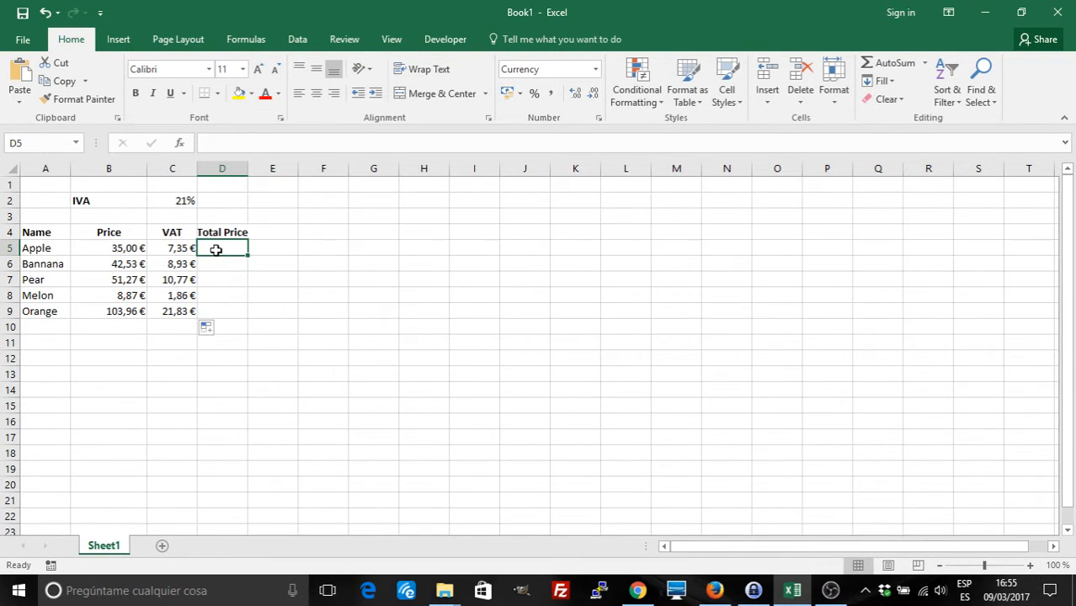
pyautogui.write('=')
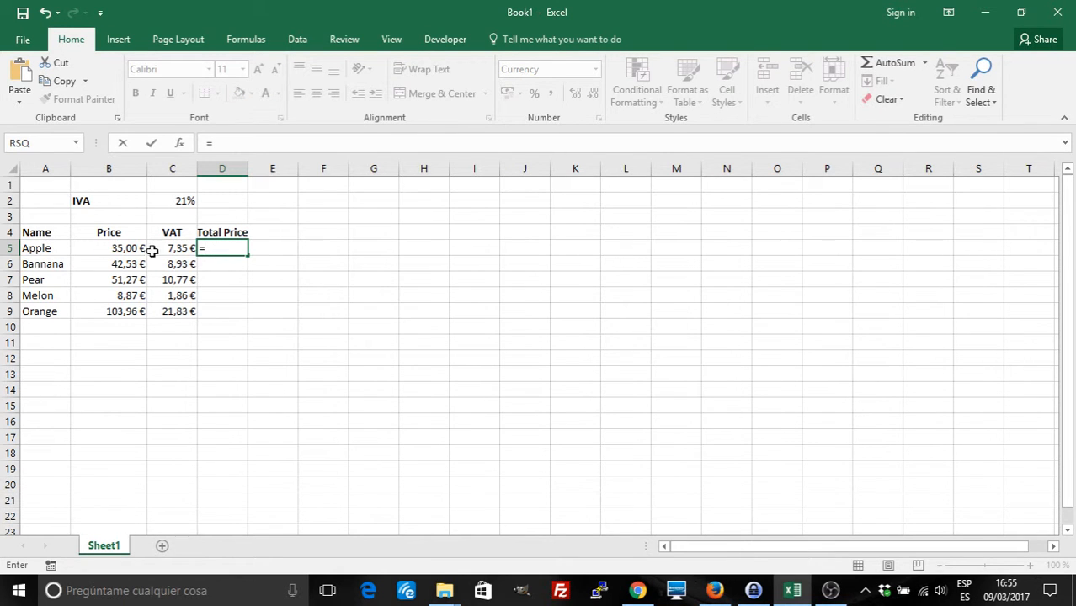
pyautogui.click(124, 250)
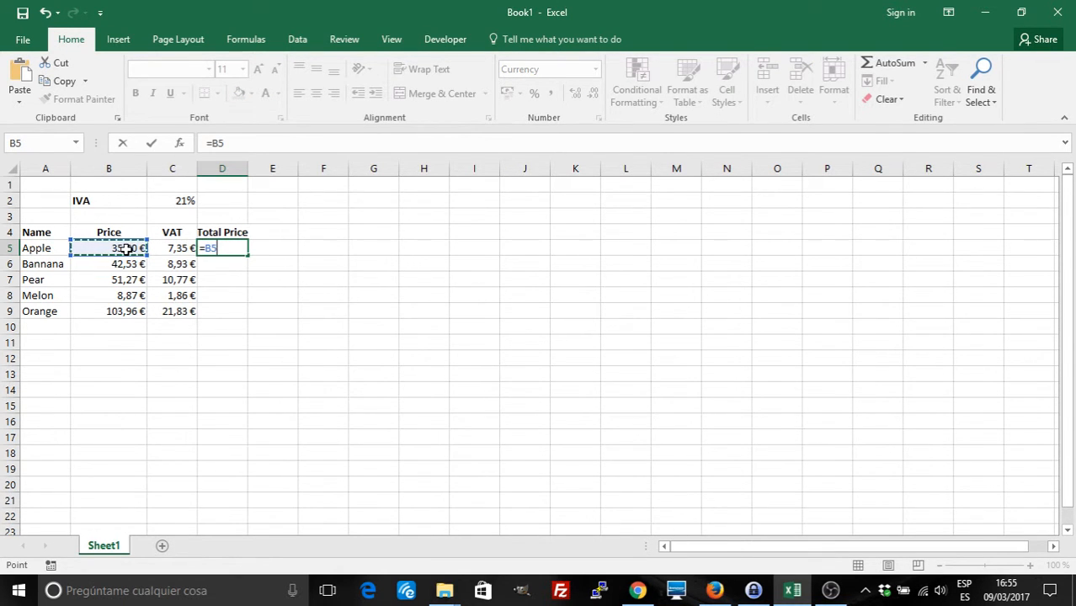
pyautogui.write('+B5*VAY')
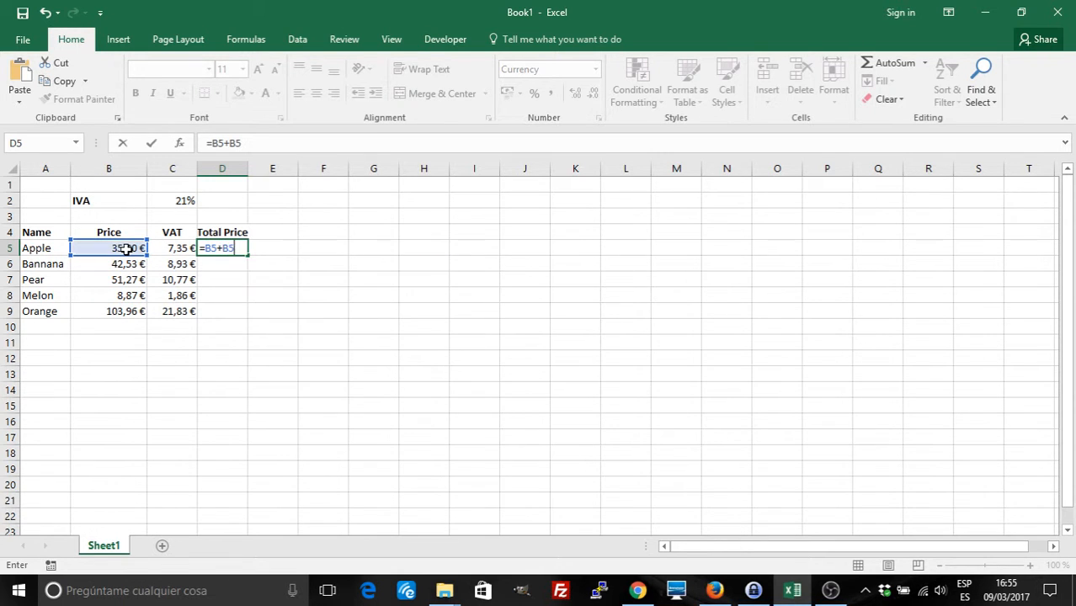
pyautogui.press('BackSpace')
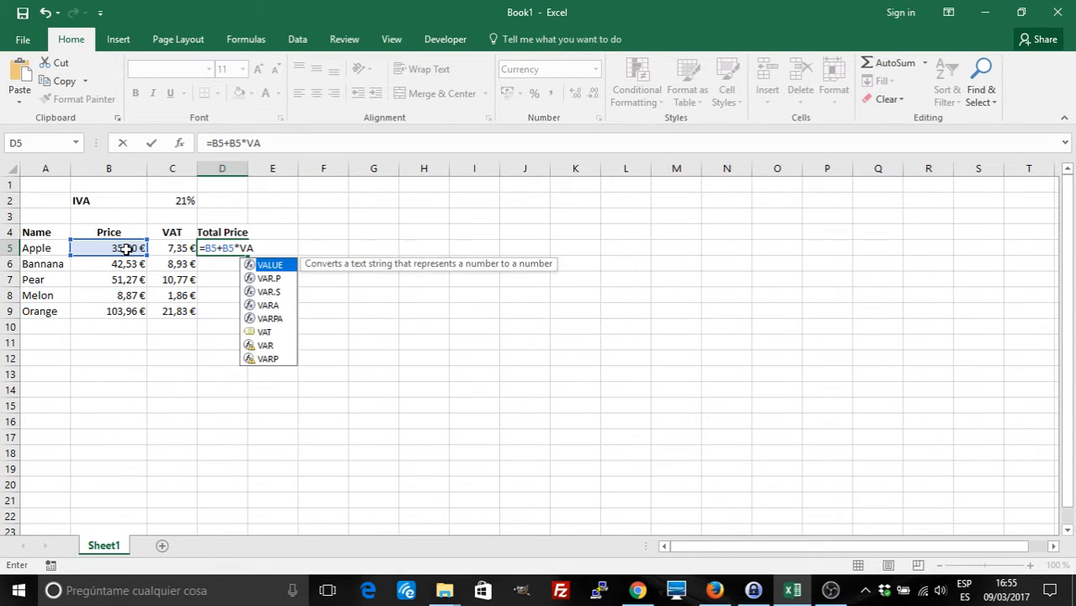
pyautogui.write('T')
pyautogui.press('Return')
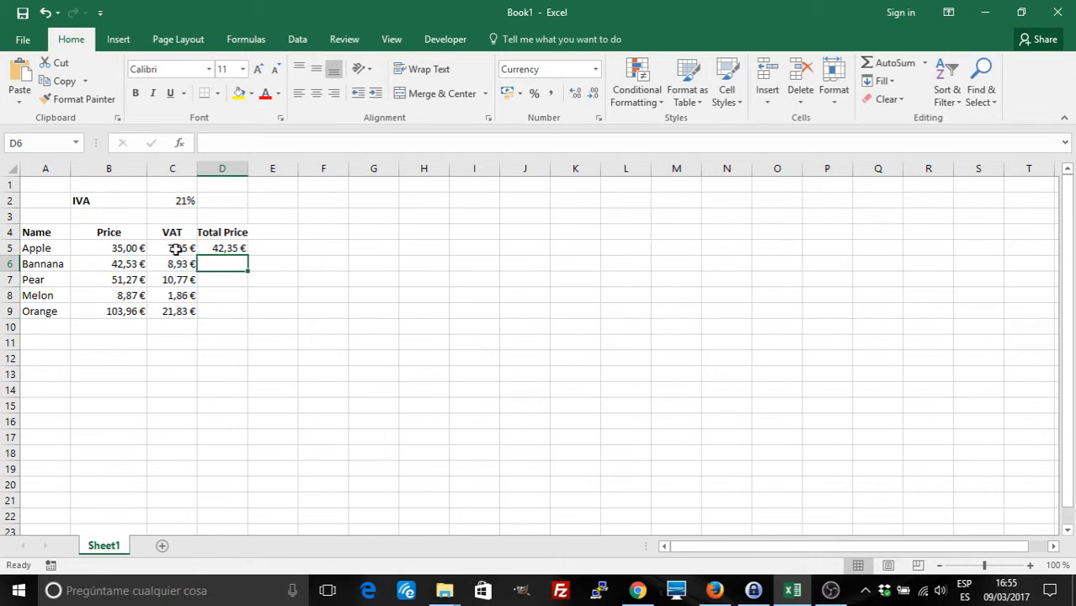
pyautogui.click(211, 249)
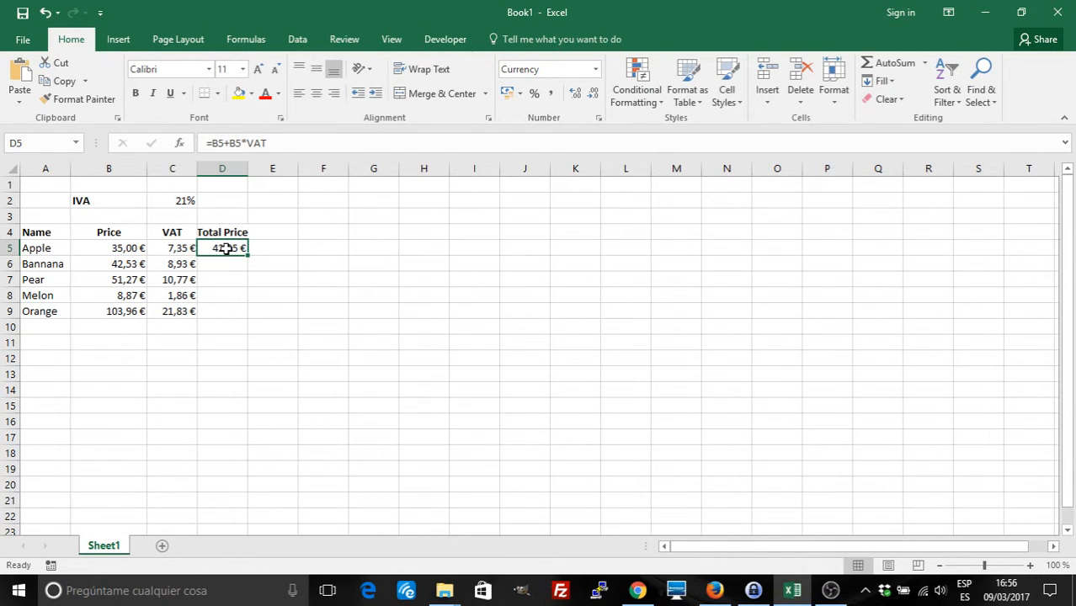
pyautogui.press('Delete')
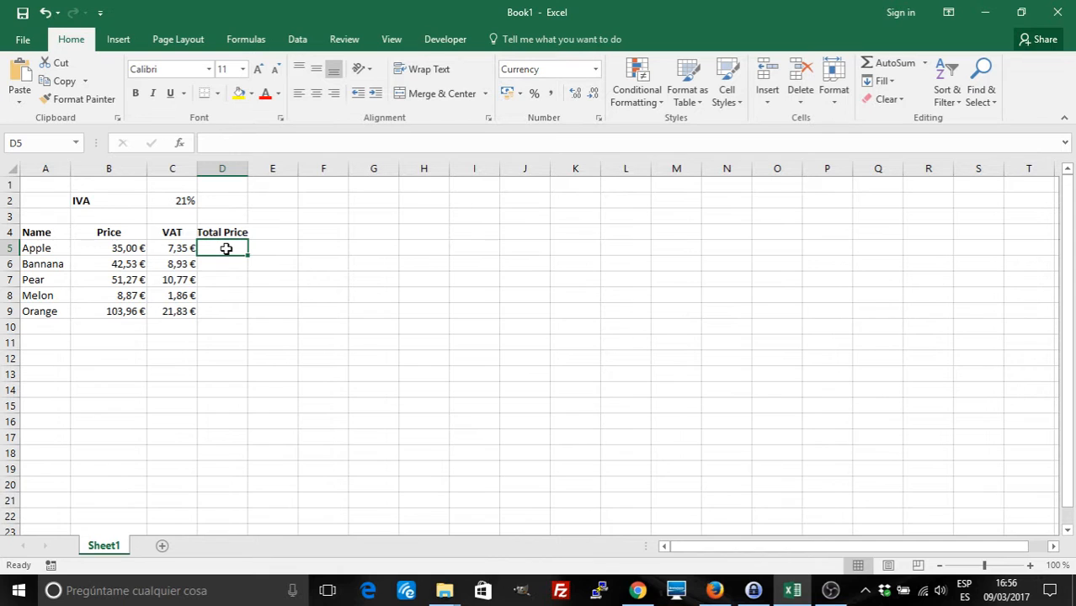
# Open Name Manager, confirm VAT refers to Sheet1!$C$2 (21%), and close it
pyautogui.click(240, 41)
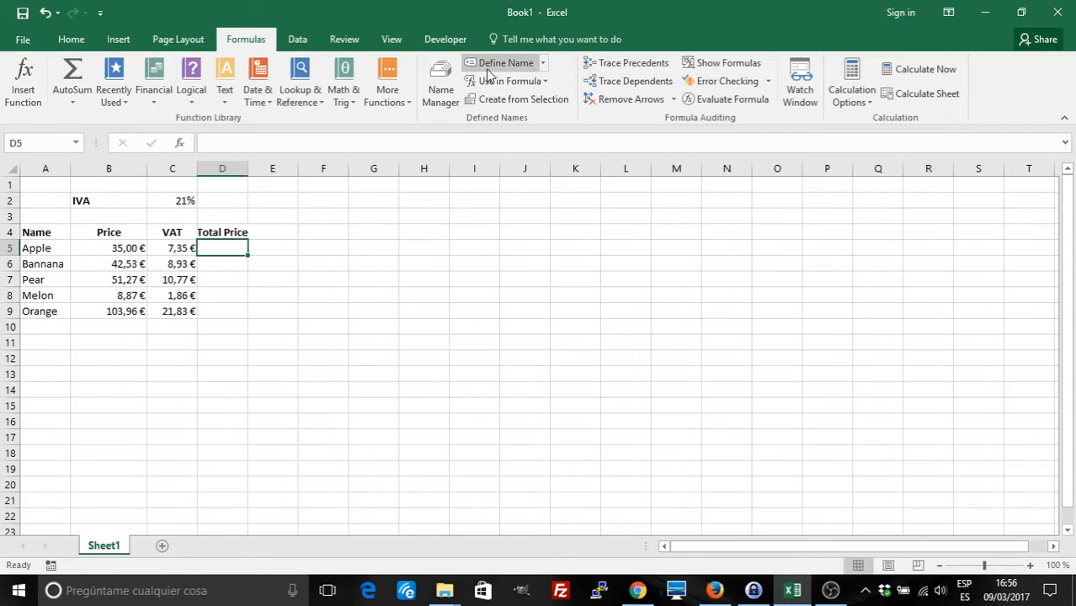
pyautogui.click(523, 65)
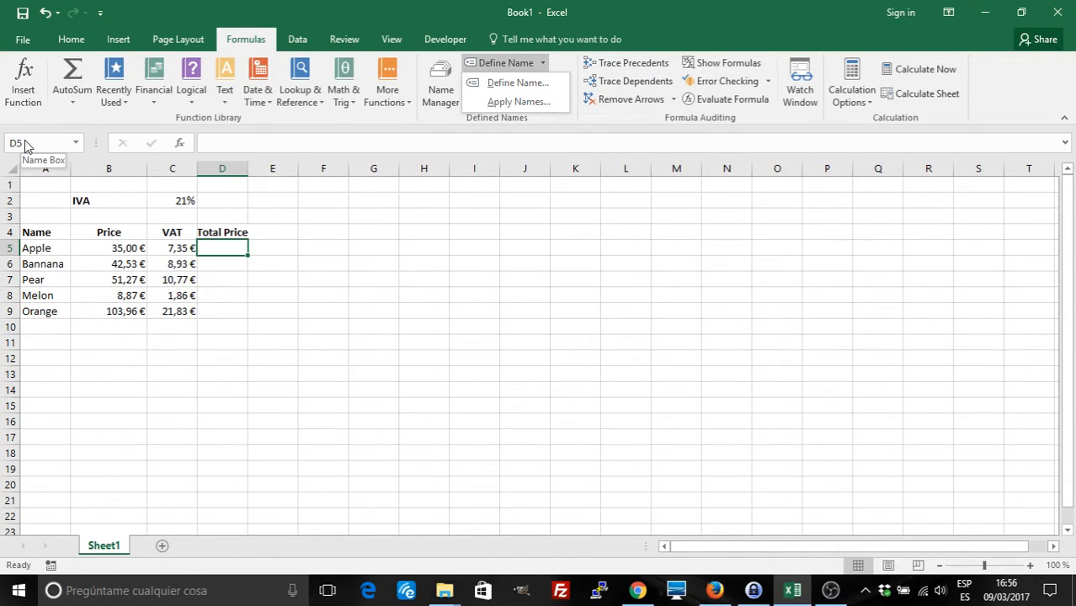
pyautogui.click(436, 78)
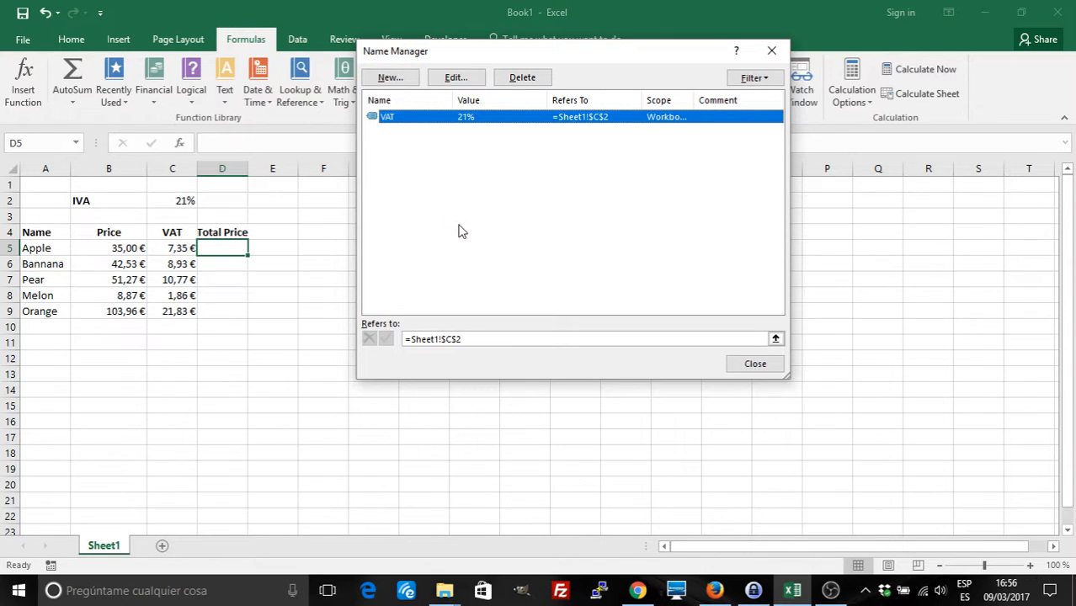
pyautogui.click(462, 341)
pyautogui.click(746, 363)
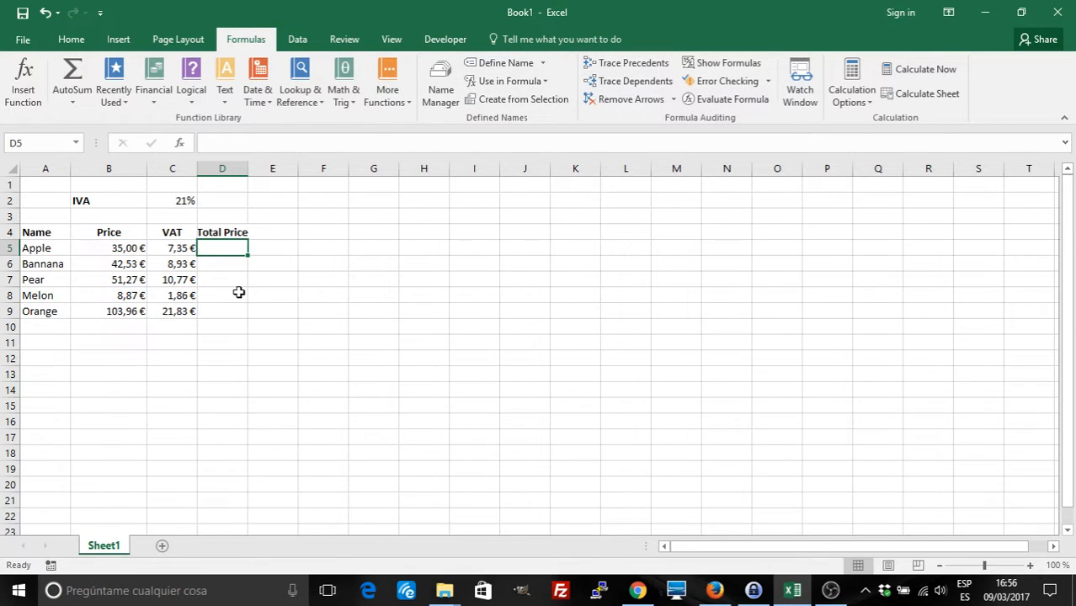
# Select the prices B5:B9 and name the range 'Price' in the Name Box
pyautogui.click(170, 249)
pyautogui.click(126, 248)
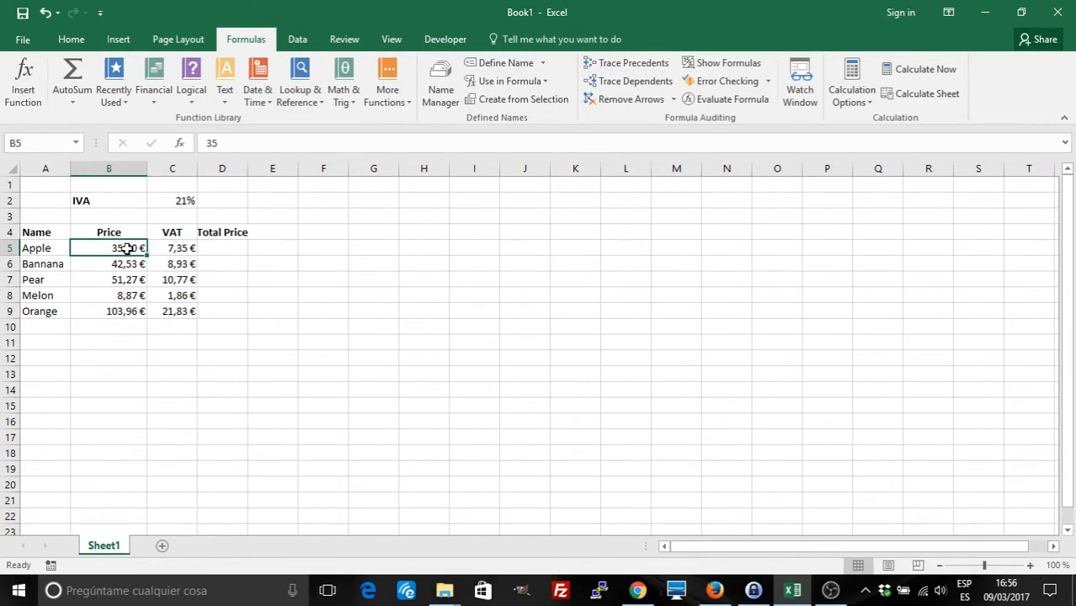
pyautogui.moveTo(126, 249); pyautogui.dragTo(134, 308)
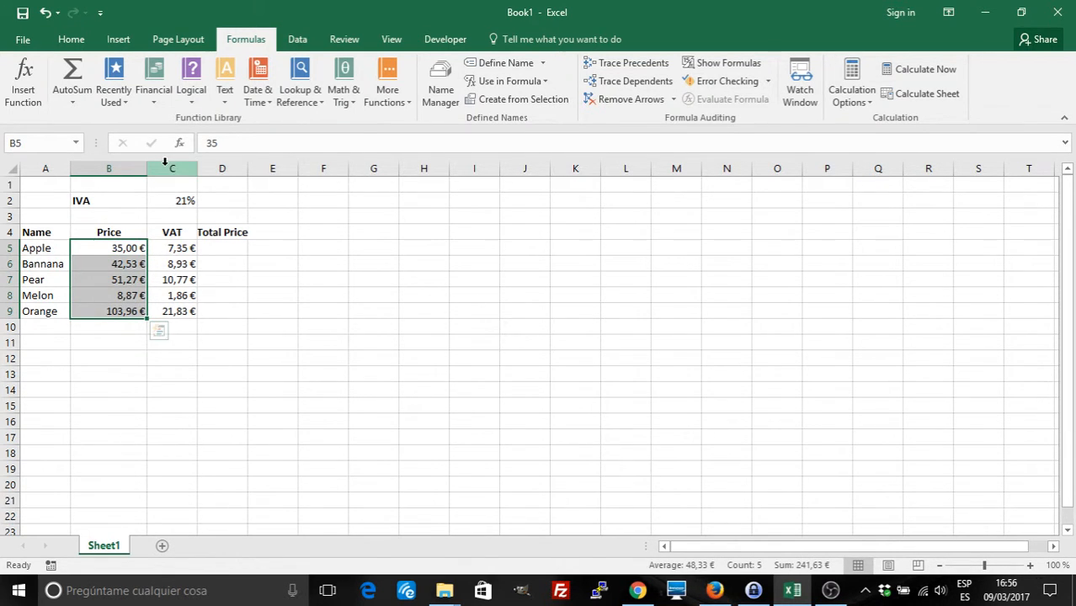
pyautogui.click(25, 143)
pyautogui.write('Price')
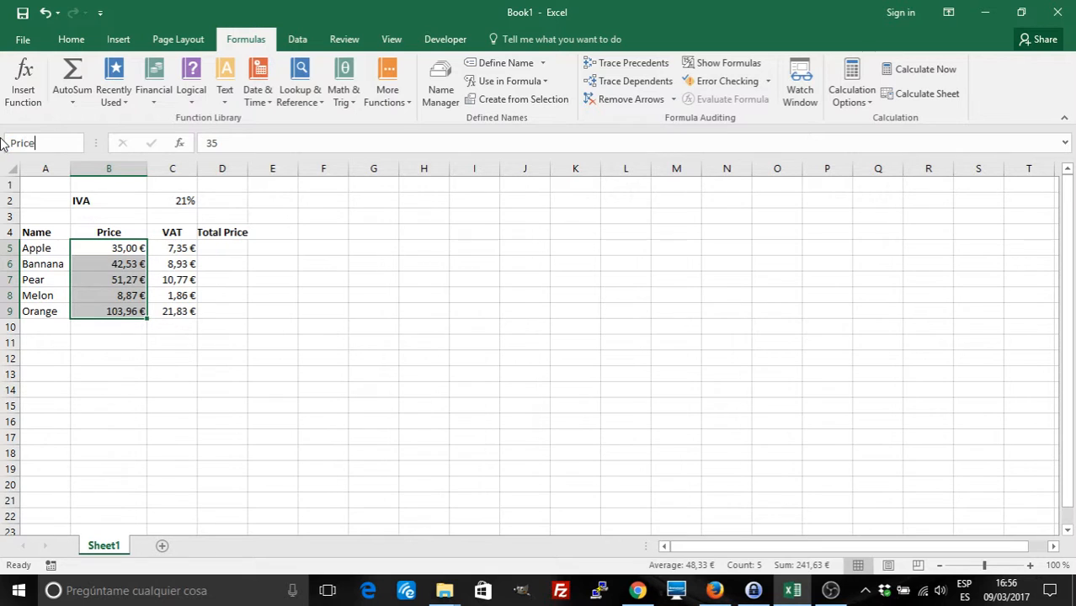
pyautogui.press('Return')
# Clear the old VAT amounts in C5:C9
pyautogui.click(171, 248)
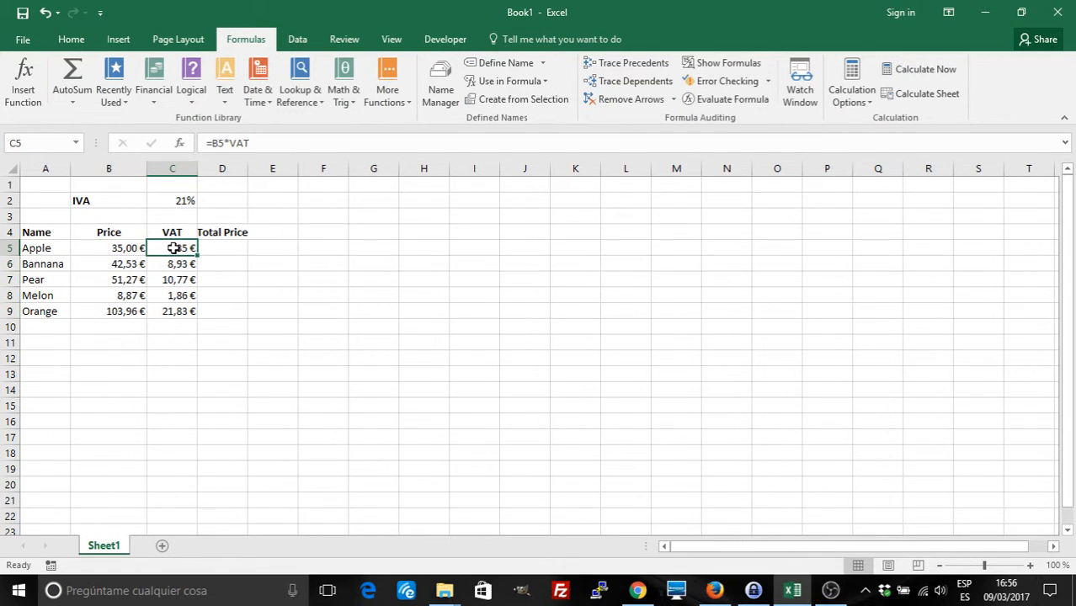
pyautogui.moveTo(173, 248); pyautogui.dragTo(179, 307)
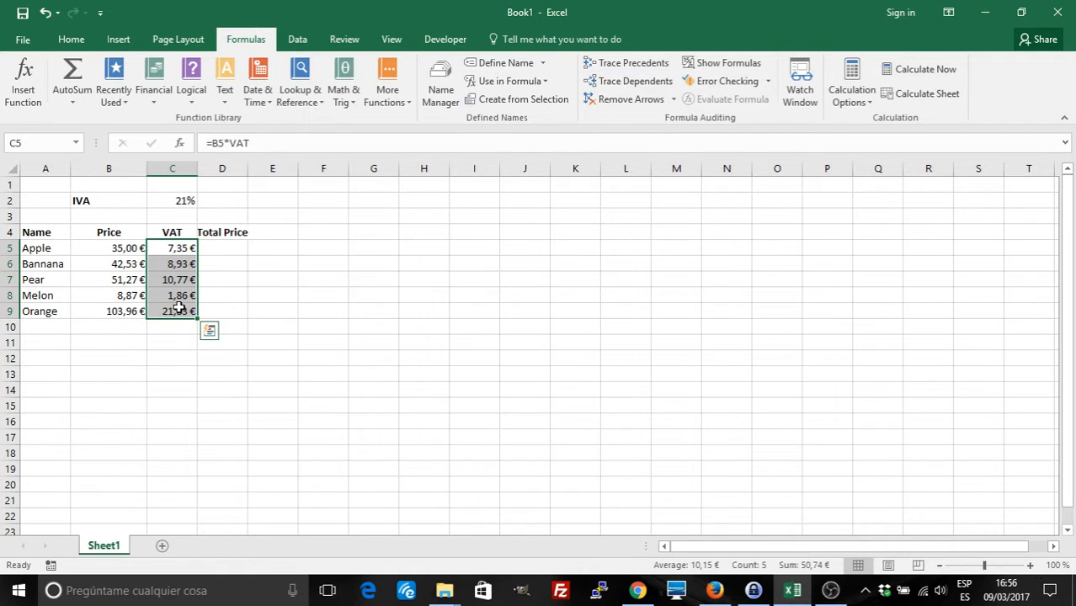
pyautogui.press('Delete')
# Enter =Price*VAT in C5 and copy it down to C9
pyautogui.click(166, 248)
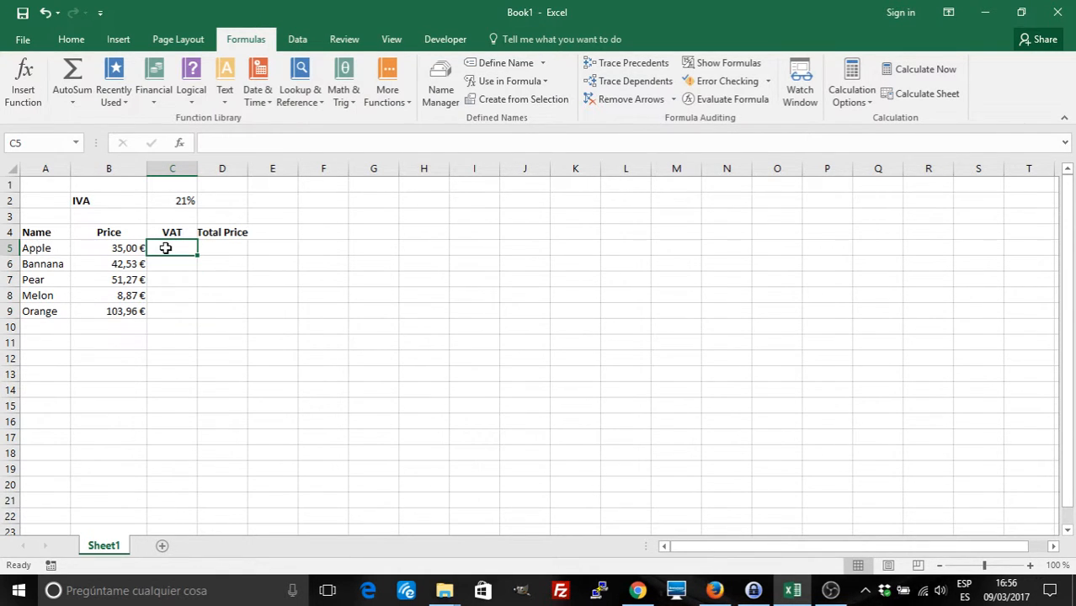
pyautogui.write('P')
pyautogui.press('BackSpace')
pyautogui.write('=')
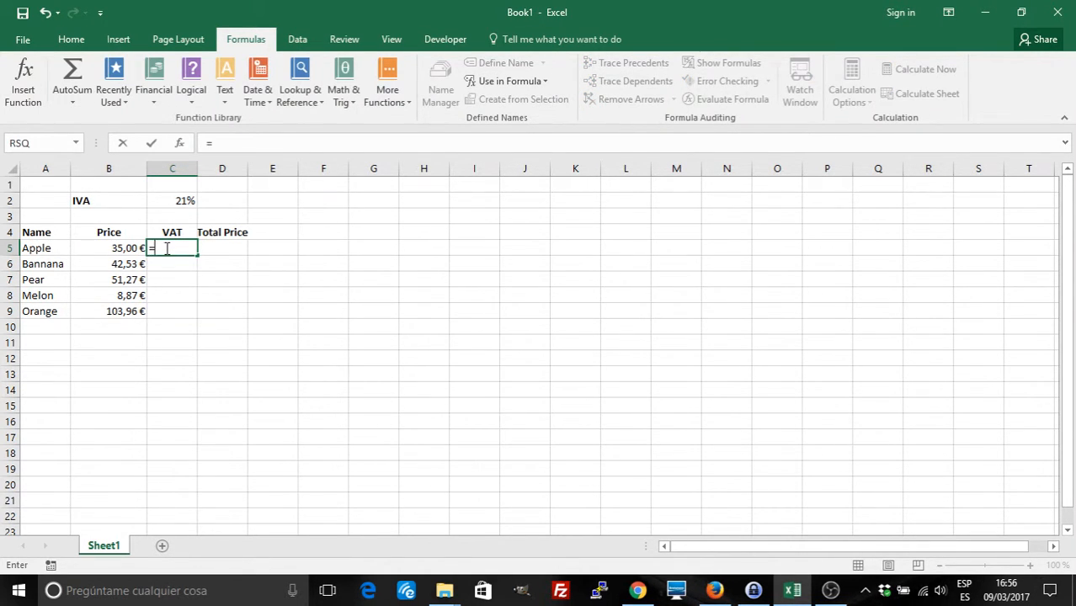
pyautogui.write('Price*')
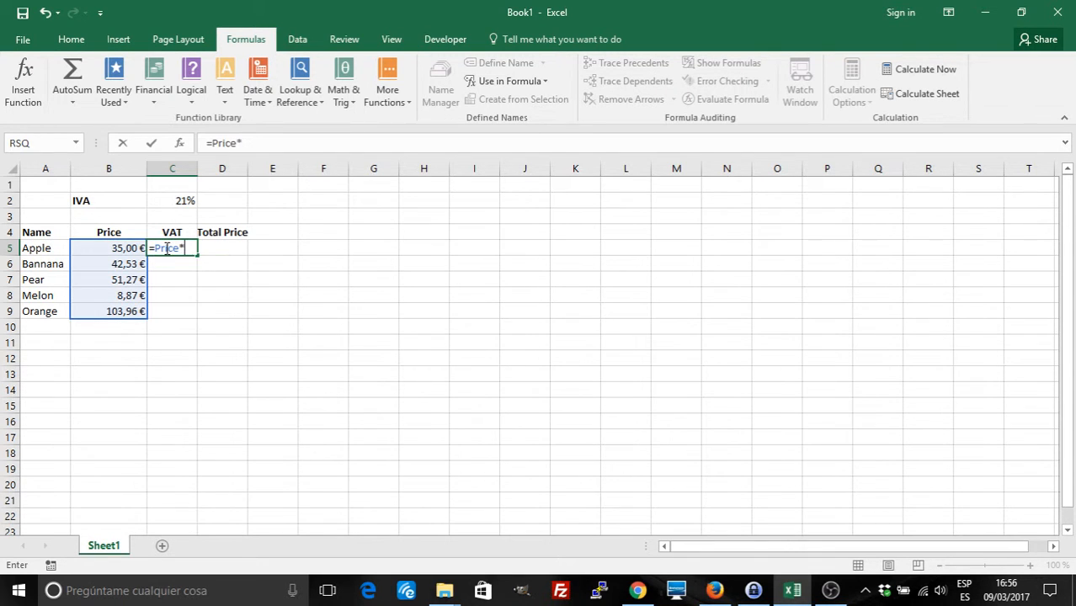
pyautogui.write('VAT')
pyautogui.press('Return')
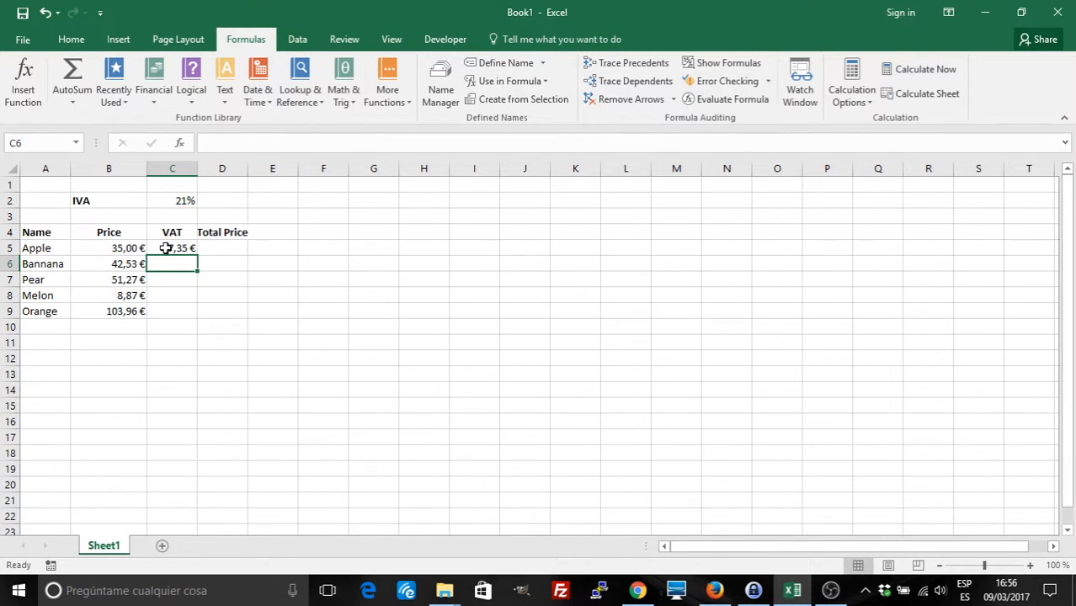
pyautogui.click(184, 249)
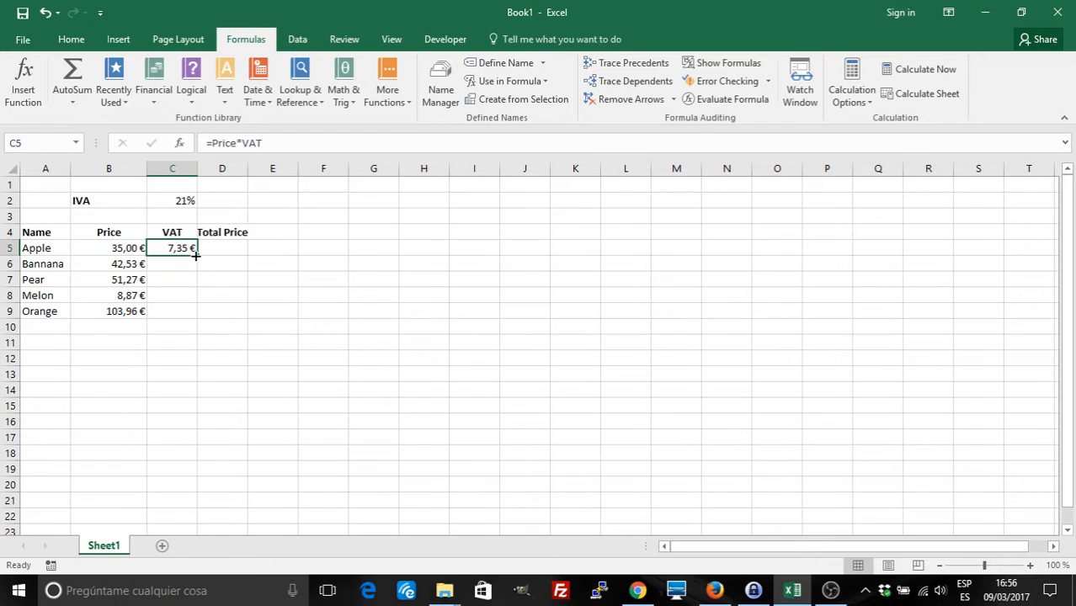
pyautogui.moveTo(197, 256); pyautogui.dragTo(202, 315)
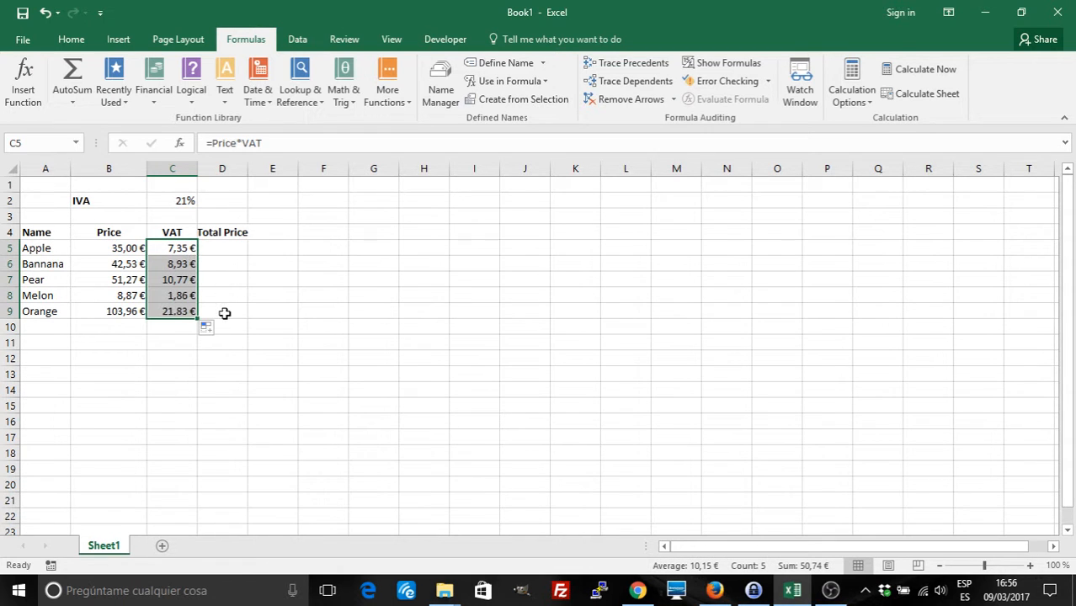
pyautogui.click(226, 248)
# Enter =Price*VAT+Price in D5 and fill it down to D9, giving 42,35 € to 125,79 €
pyautogui.write('=')
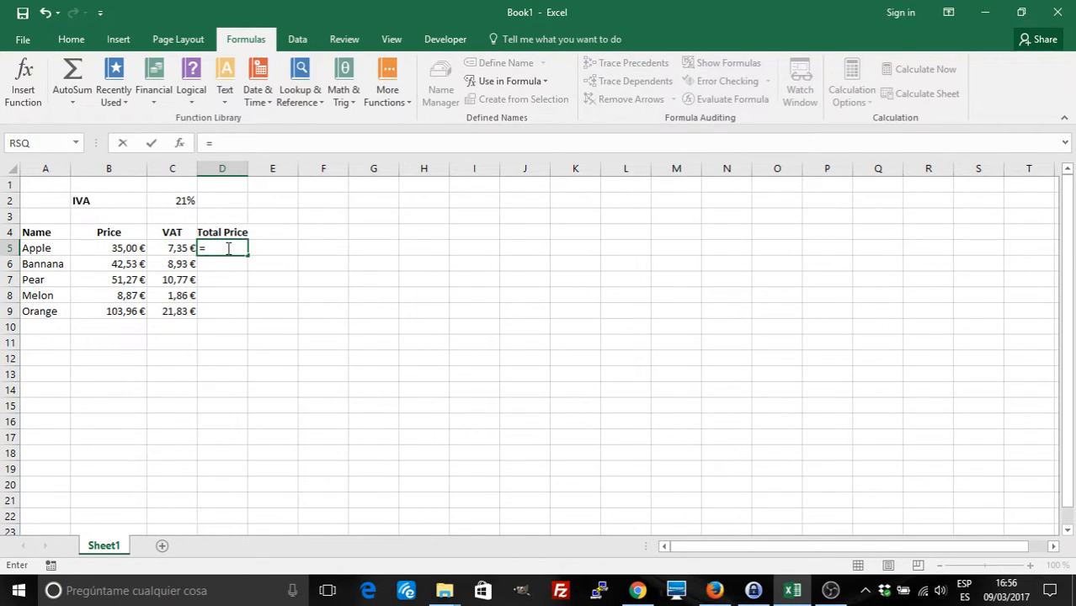
pyautogui.write('Price')
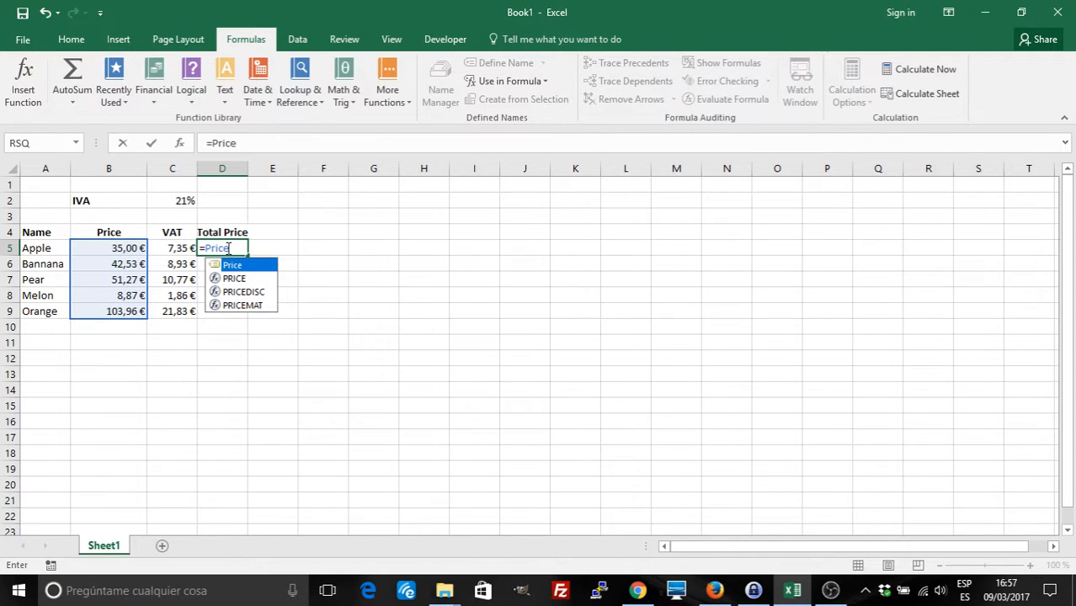
pyautogui.click(238, 267)
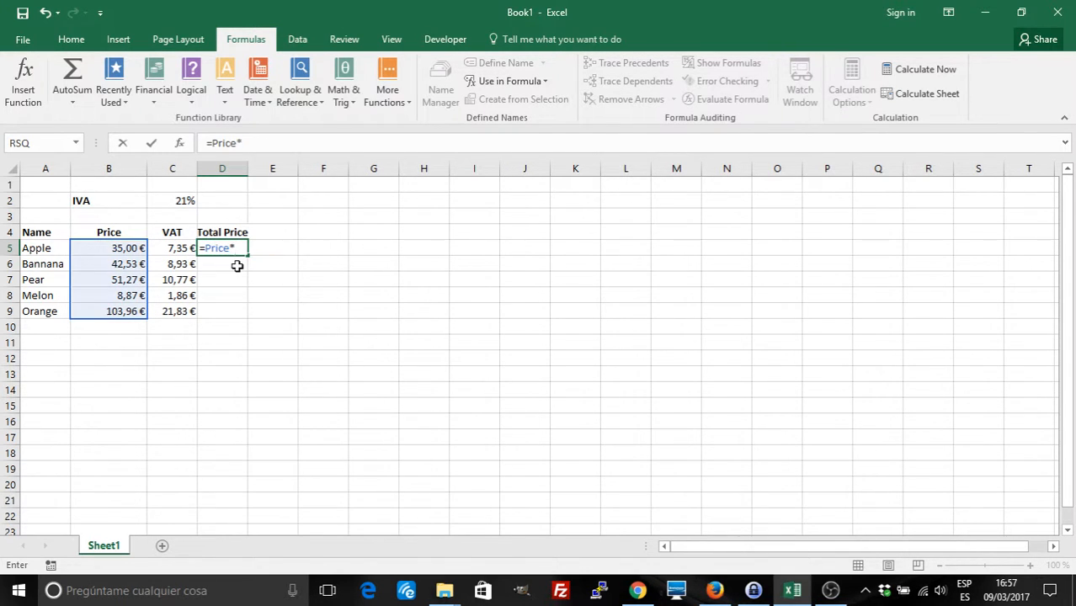
pyautogui.write('VAT')
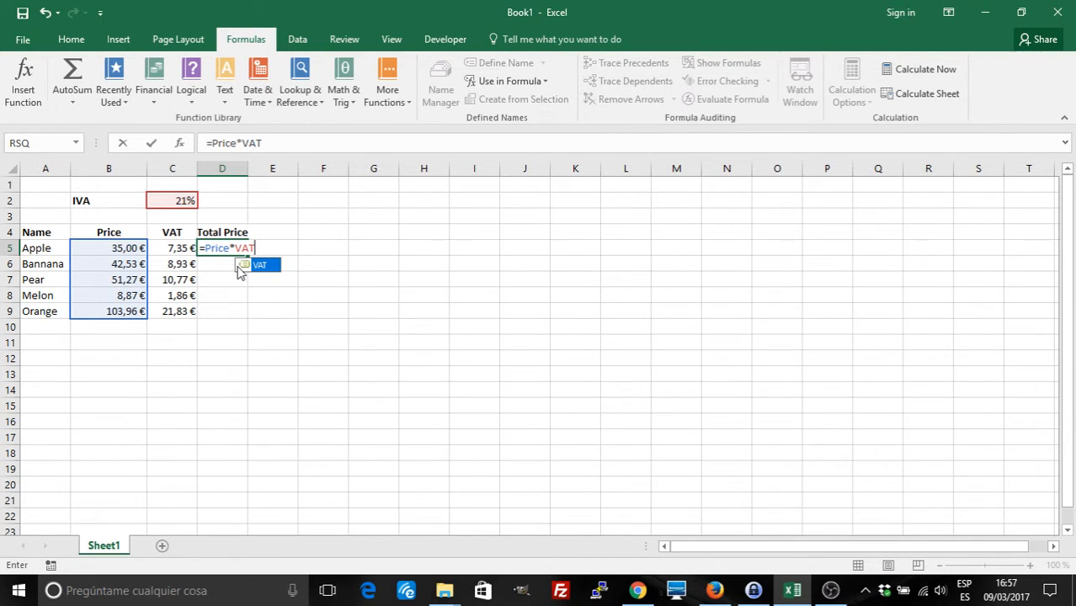
pyautogui.write('+Price')
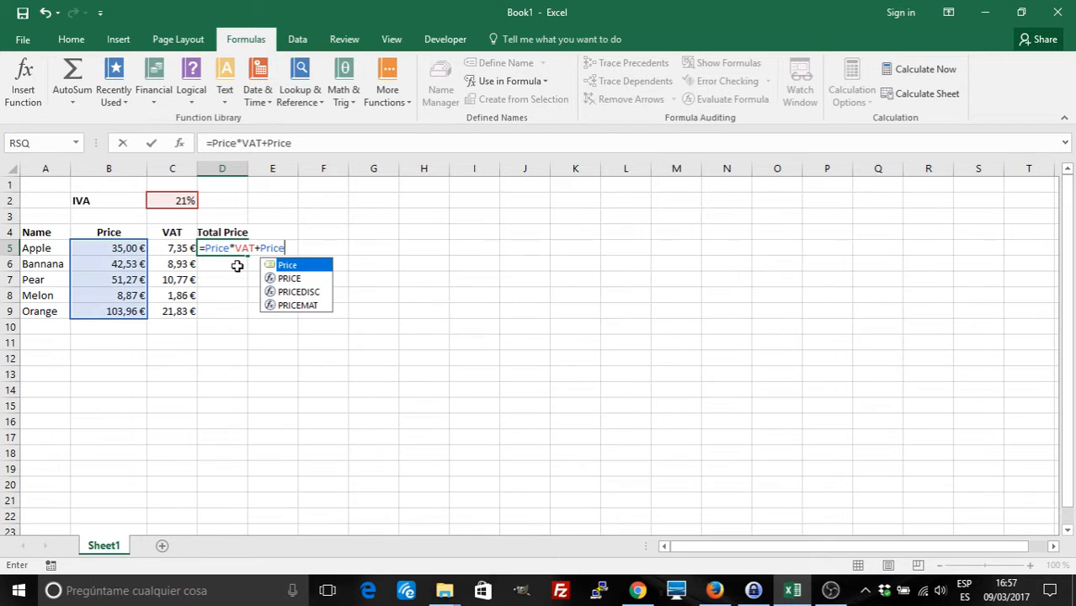
pyautogui.press('Return')
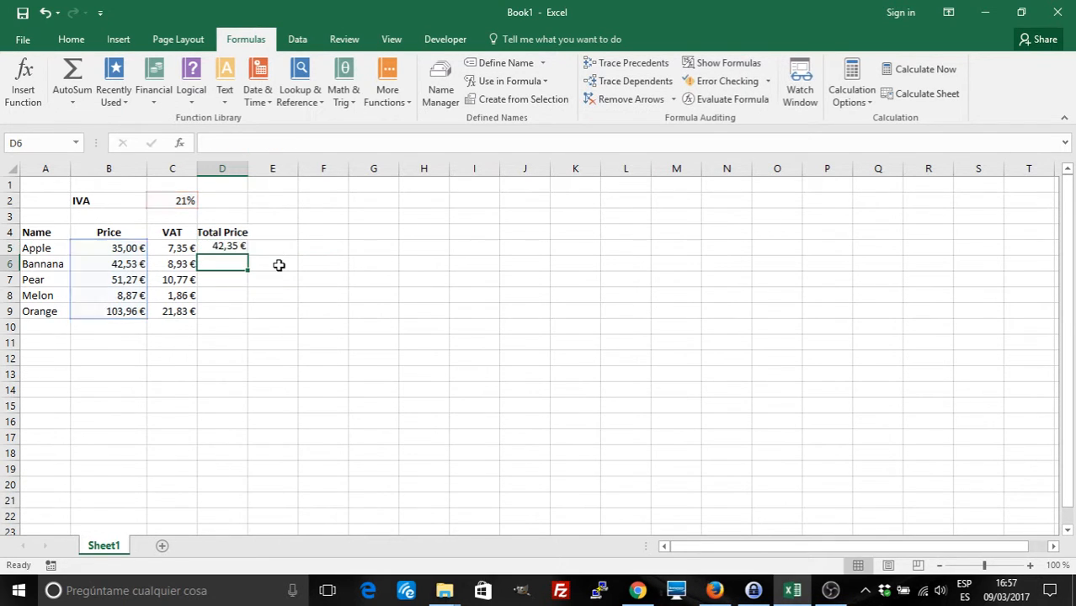
pyautogui.click(228, 249)
pyautogui.doubleClick(247, 255)
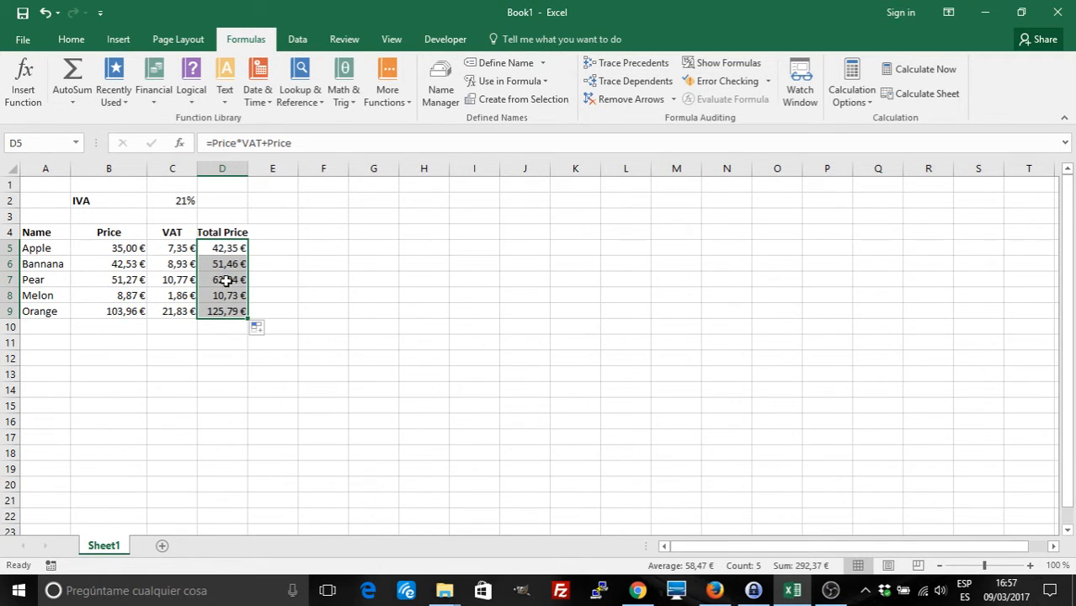
pyautogui.click(242, 374)
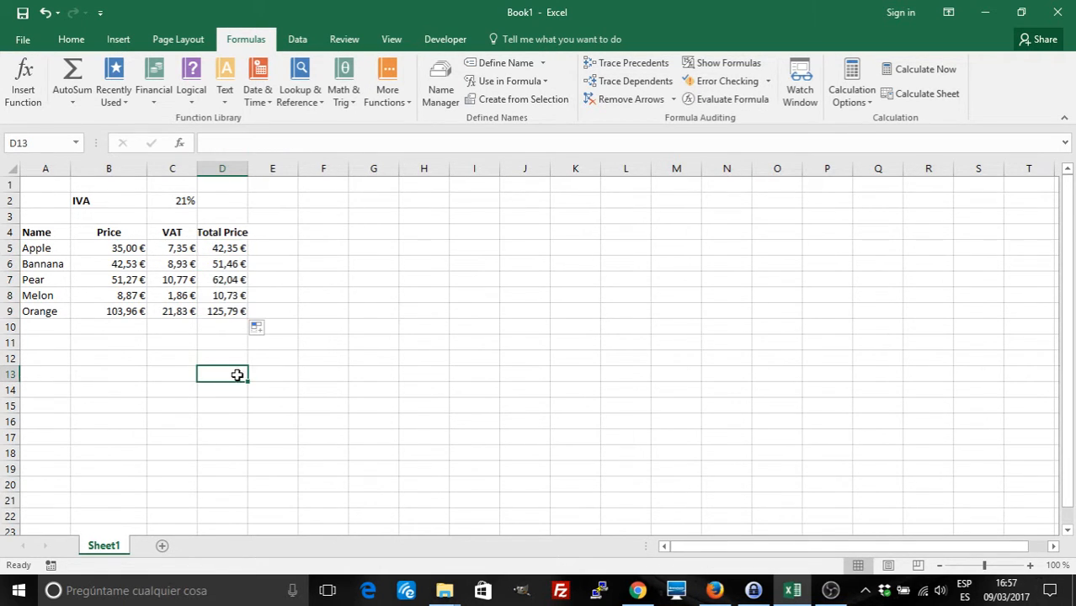
pyautogui.click(180, 376)
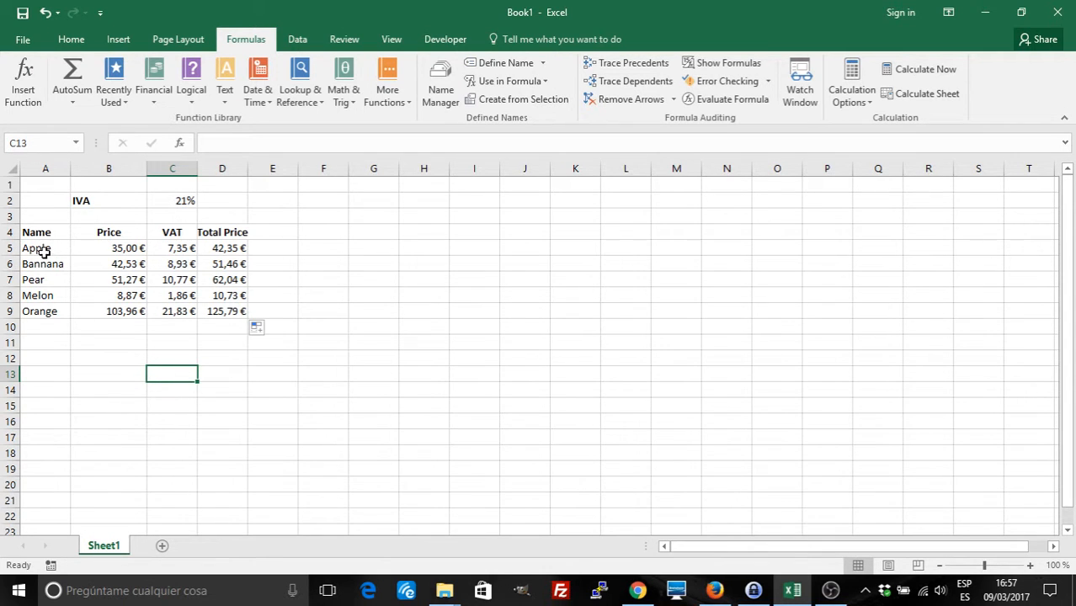
# Select the fruit names A5:A9 and name the range 'articles'
pyautogui.moveTo(38, 248); pyautogui.dragTo(47, 296)
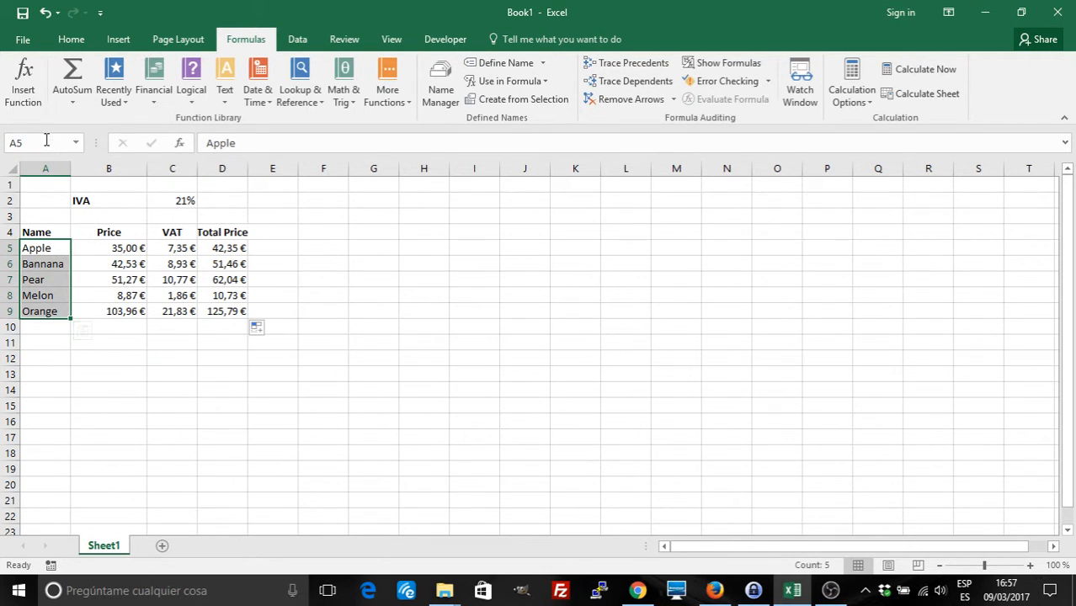
pyautogui.click(14, 142)
pyautogui.write('articles')
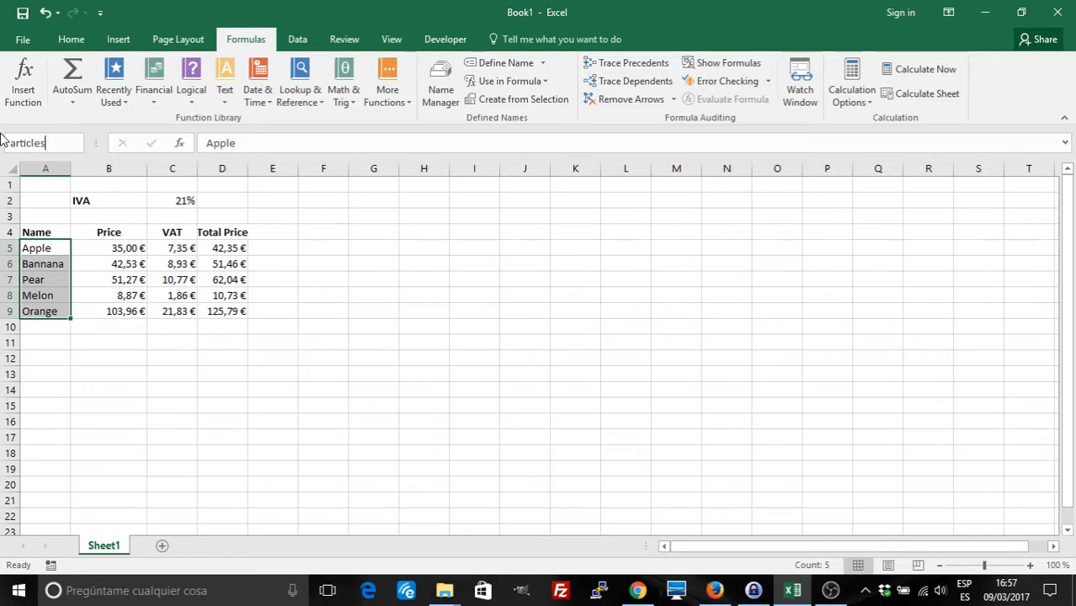
pyautogui.press('Return')
# Start a VLOOKUP for "Pear" in D12, then abandon it, leaving D12 empty
pyautogui.click(224, 355)
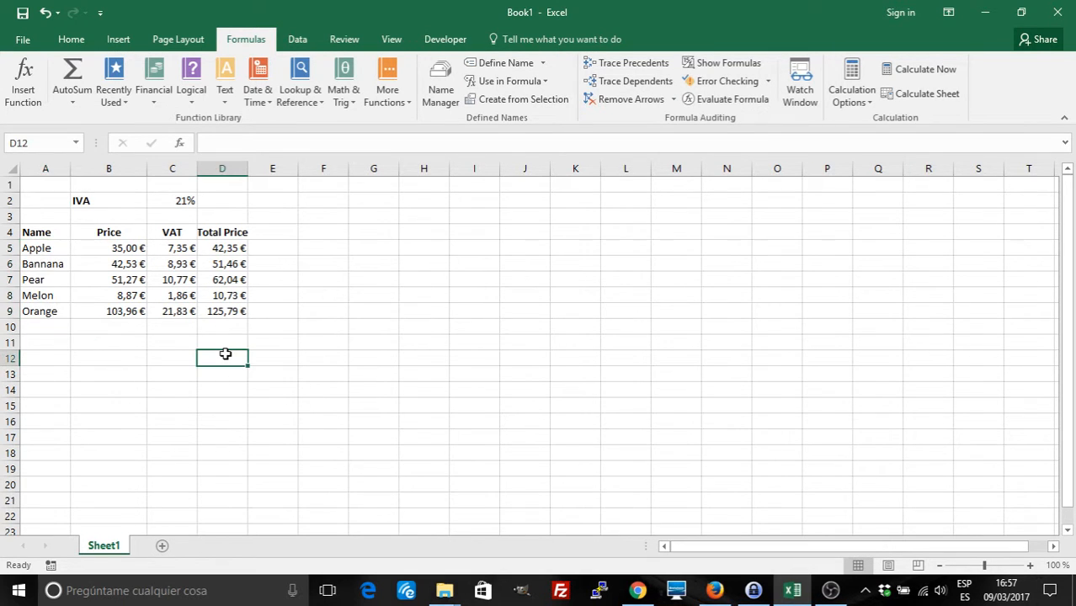
pyautogui.write('=if')
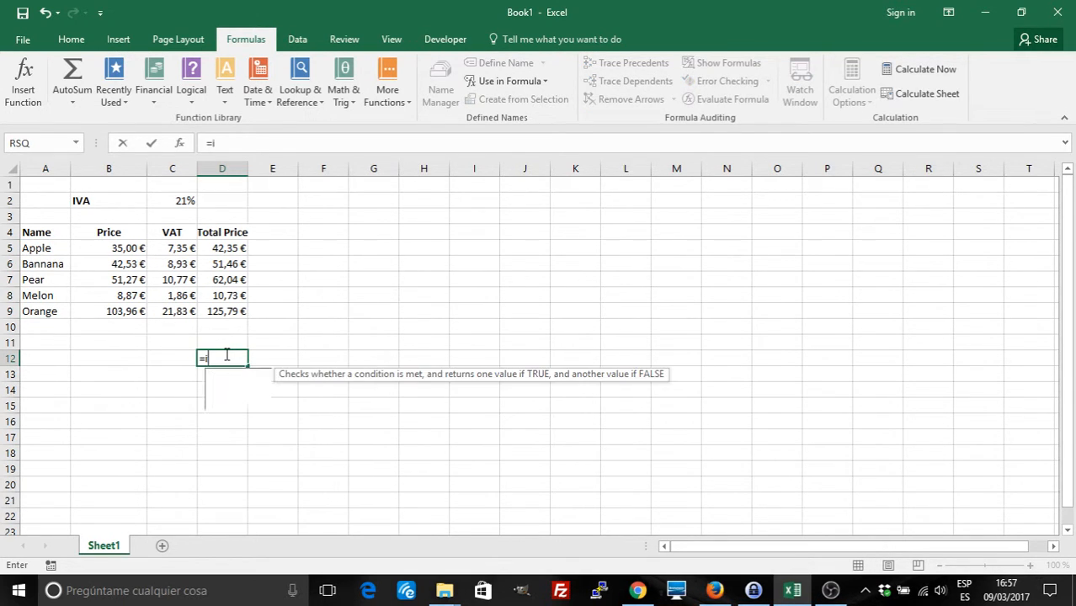
pyautogui.press('BackSpace')
pyautogui.press('BackSpace')
pyautogui.write('V')
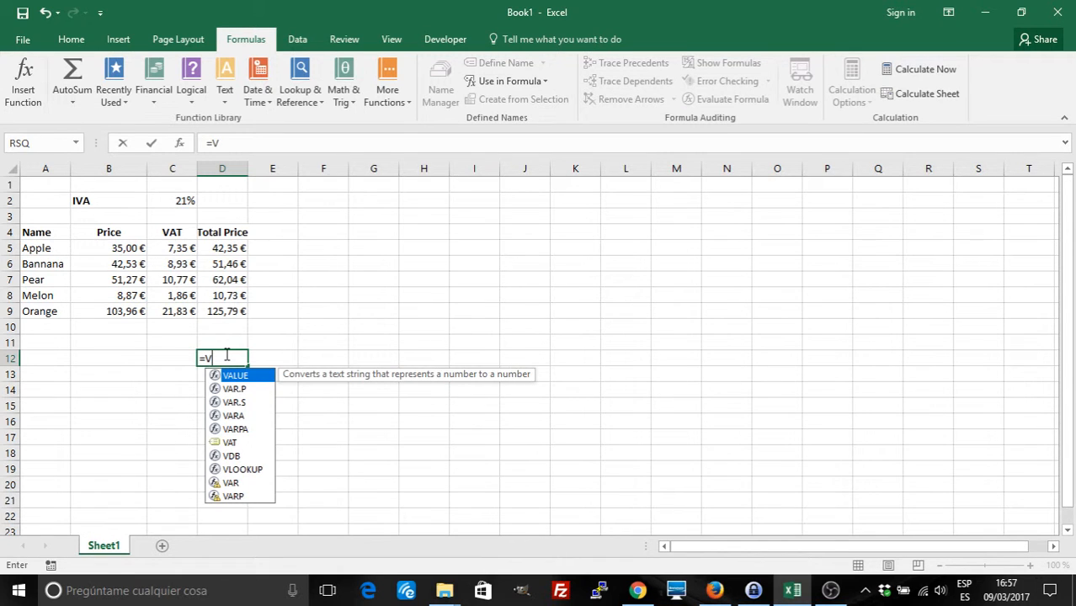
pyautogui.write('loo')
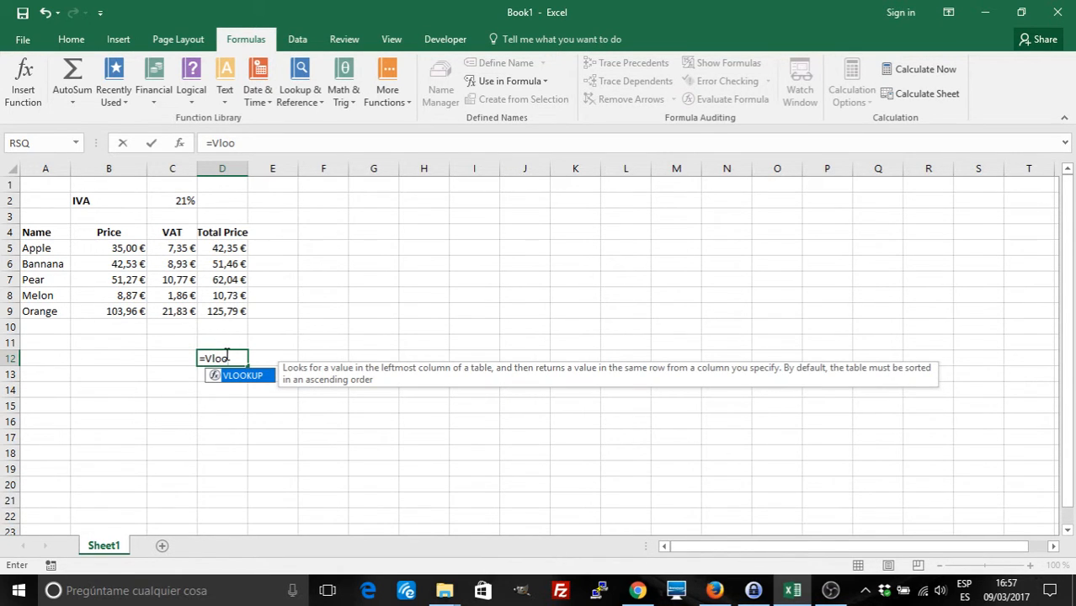
pyautogui.doubleClick(243, 376)
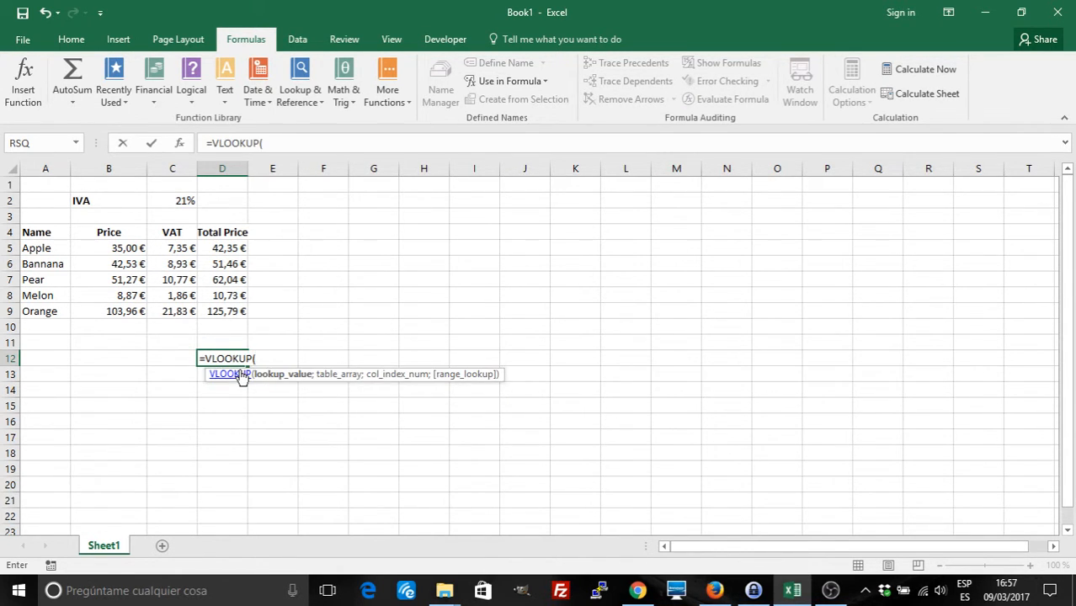
pyautogui.write('"Pear";')
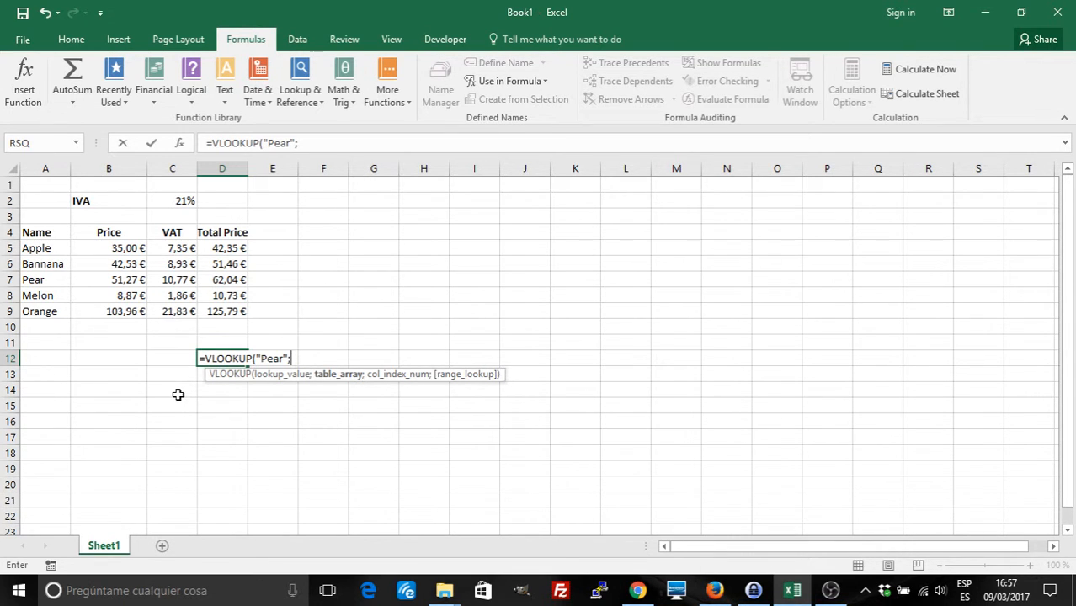
pyautogui.press('BackSpace')
pyautogui.press('BackSpace')
pyautogui.press('BackSpace')
pyautogui.press('Escape')
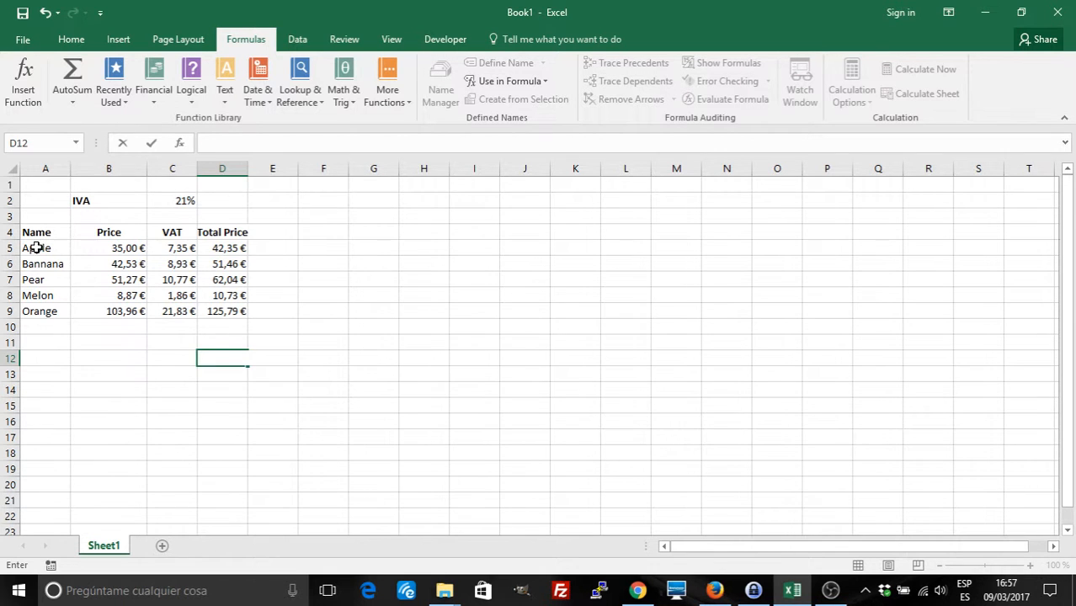
# Select the fruit table A5:D9 and name it 'table' in the Name Box
pyautogui.moveTo(37, 247); pyautogui.dragTo(227, 311)
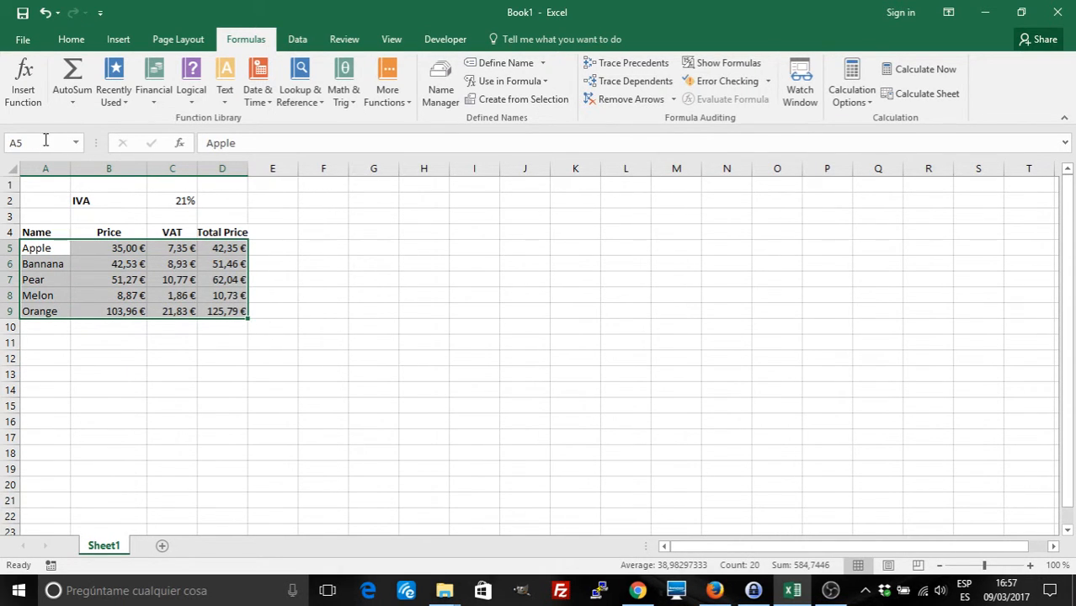
pyautogui.moveTo(43, 141); pyautogui.dragTo(3, 143)
pyautogui.write('table')
pyautogui.press('Return')
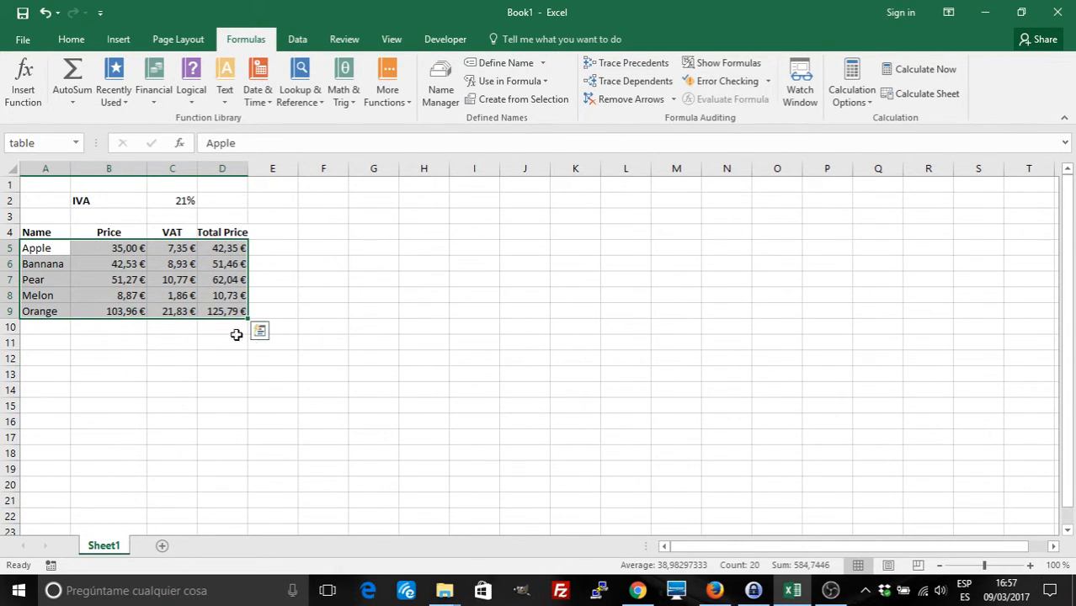
# Build =VLOOKUP("Pear";table;4;FALSE) in D12 to fetch Pear's Total Price
pyautogui.click(224, 358)
pyautogui.write('=')
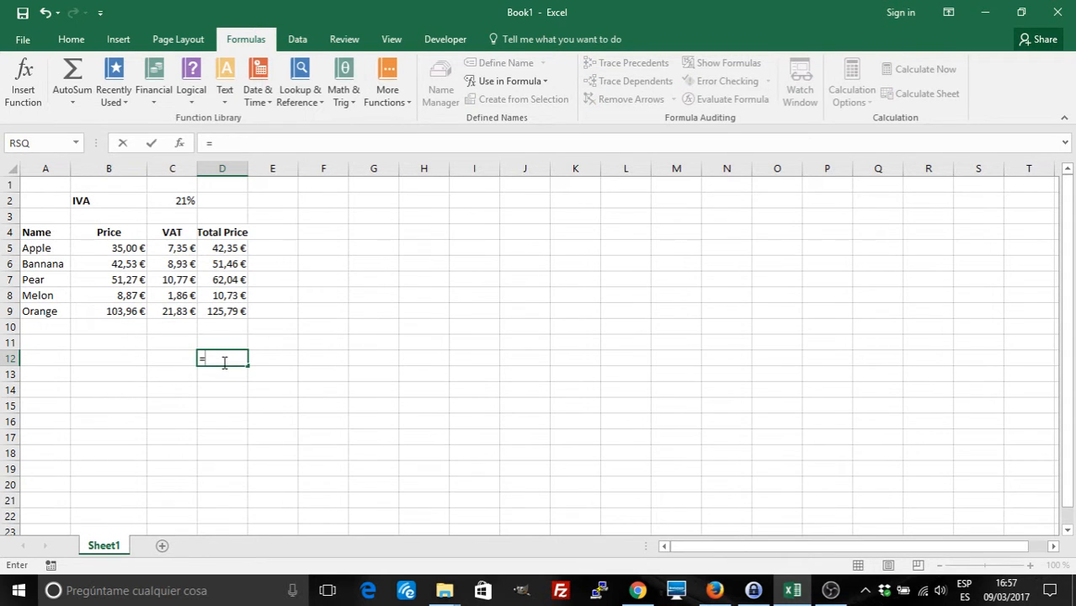
pyautogui.write('vl')
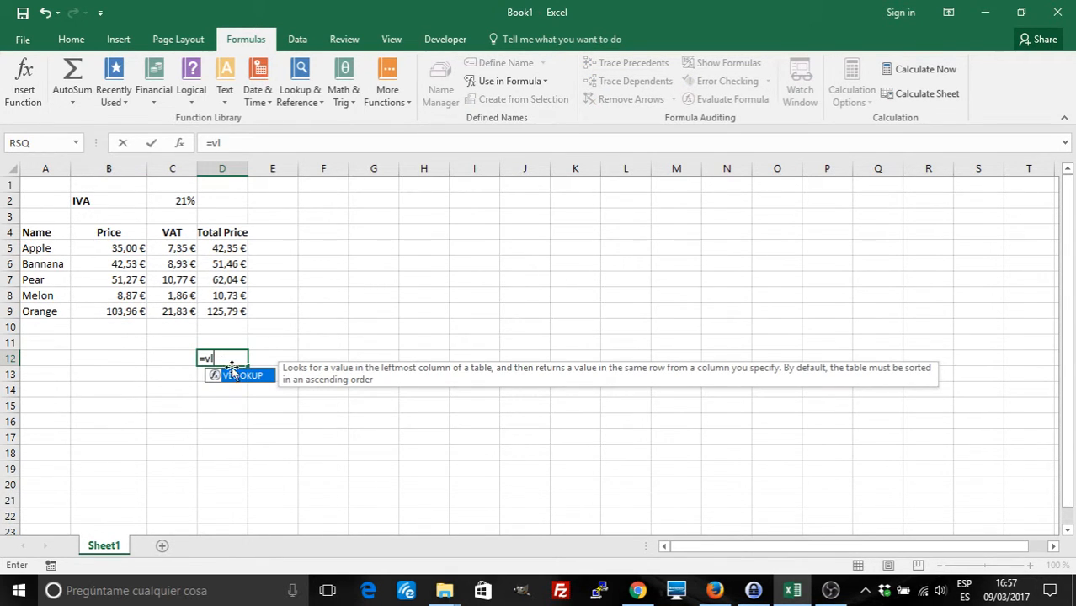
pyautogui.doubleClick(240, 376)
pyautogui.write('("Pear";')
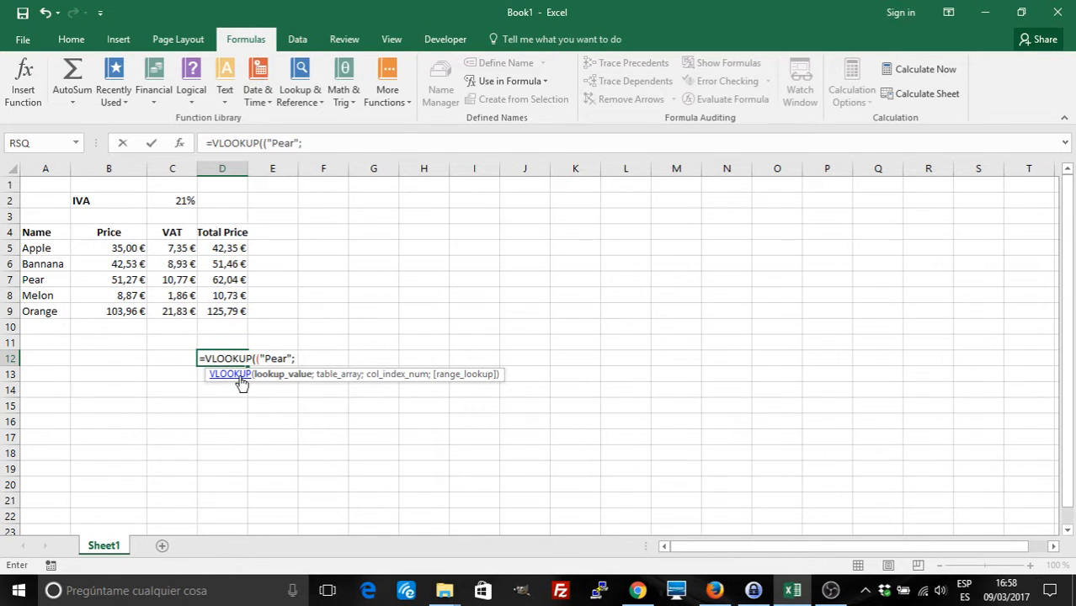
pyautogui.write('Ta')
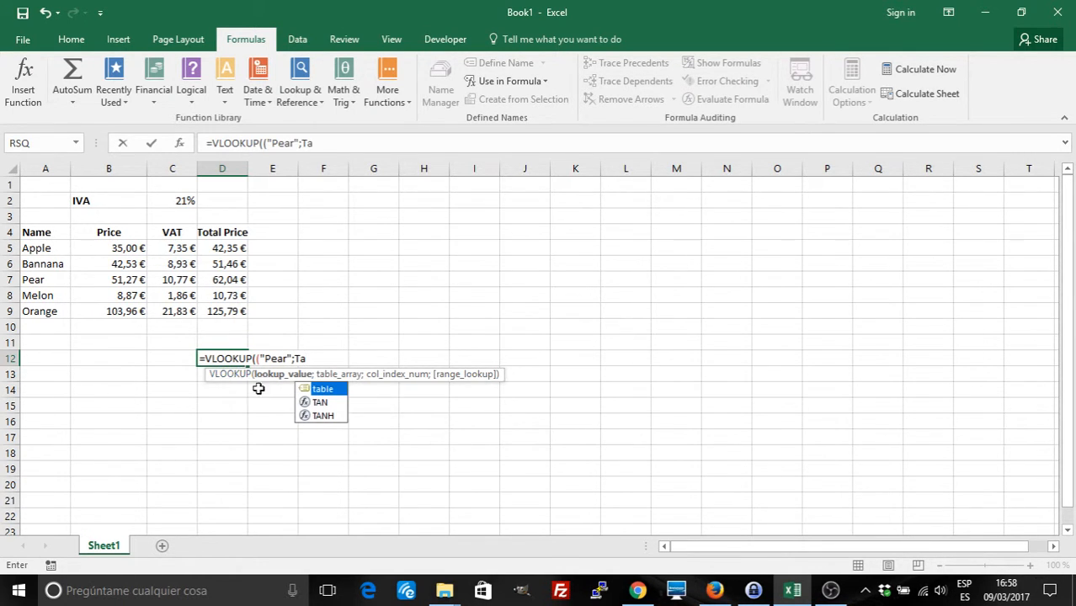
pyautogui.doubleClick(316, 388)
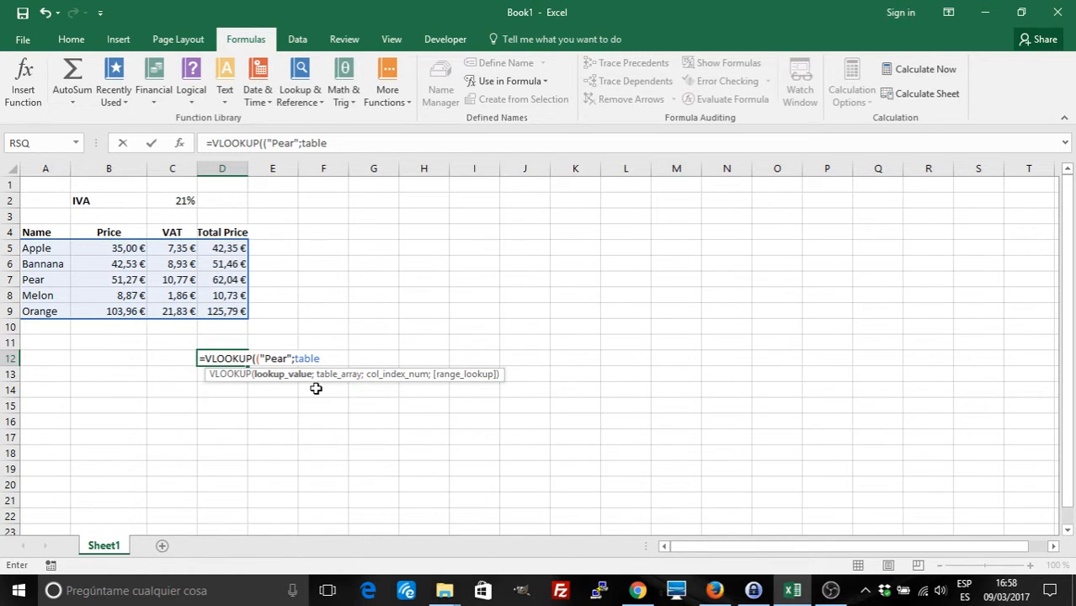
pyautogui.write(';')
pyautogui.write('4;FALSE')
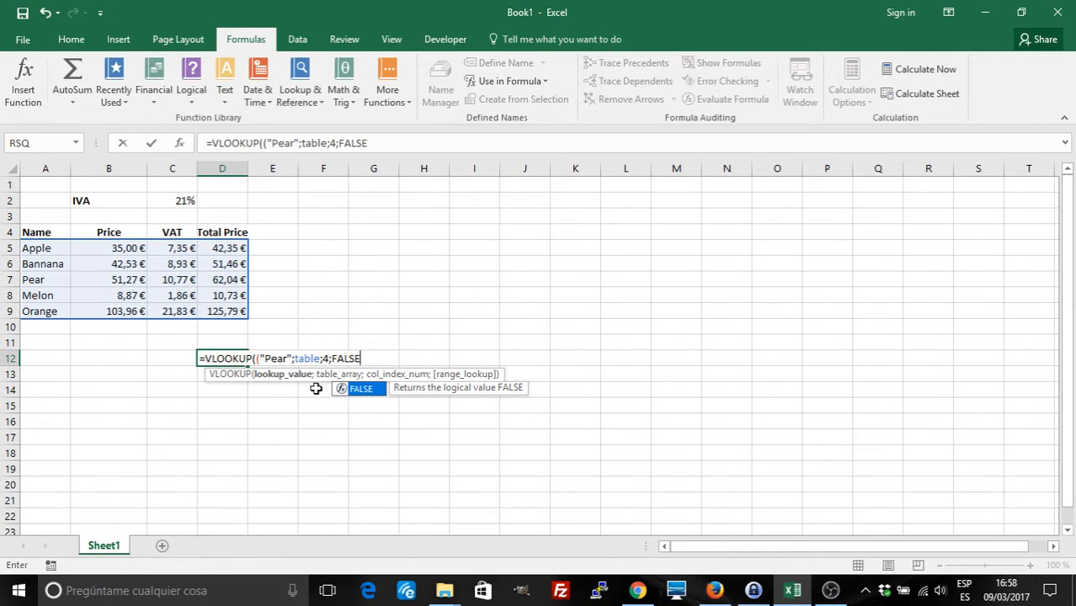
# Retype the FALSE argument, remove the extra parenthesis, and commit the Pear lookup in D12
pyautogui.press('BackSpace')
pyautogui.press('BackSpace')
pyautogui.press('BackSpace')
pyautogui.press('BackSpace')
pyautogui.press('BackSpace')
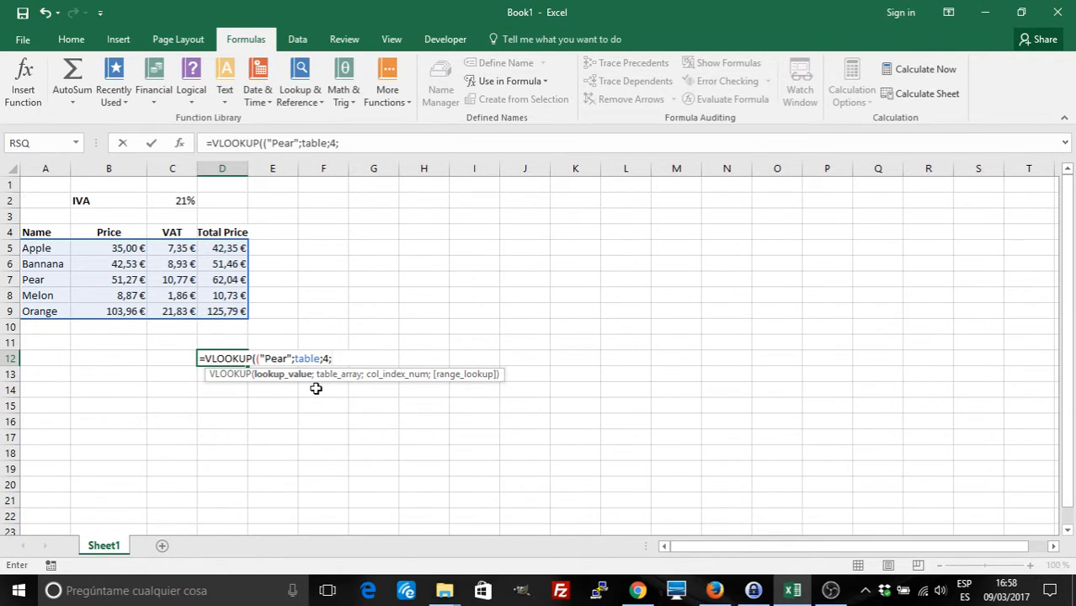
pyautogui.write('F')
pyautogui.press('BackSpace')
pyautogui.write('FALSE')
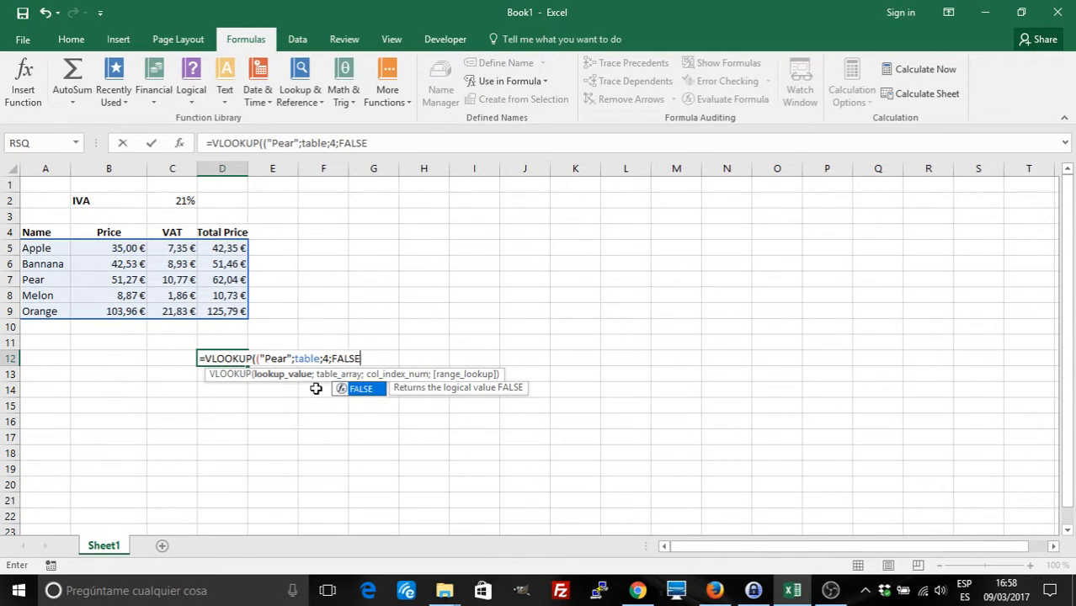
pyautogui.write(')')
pyautogui.press('Return')
pyautogui.press('Return')
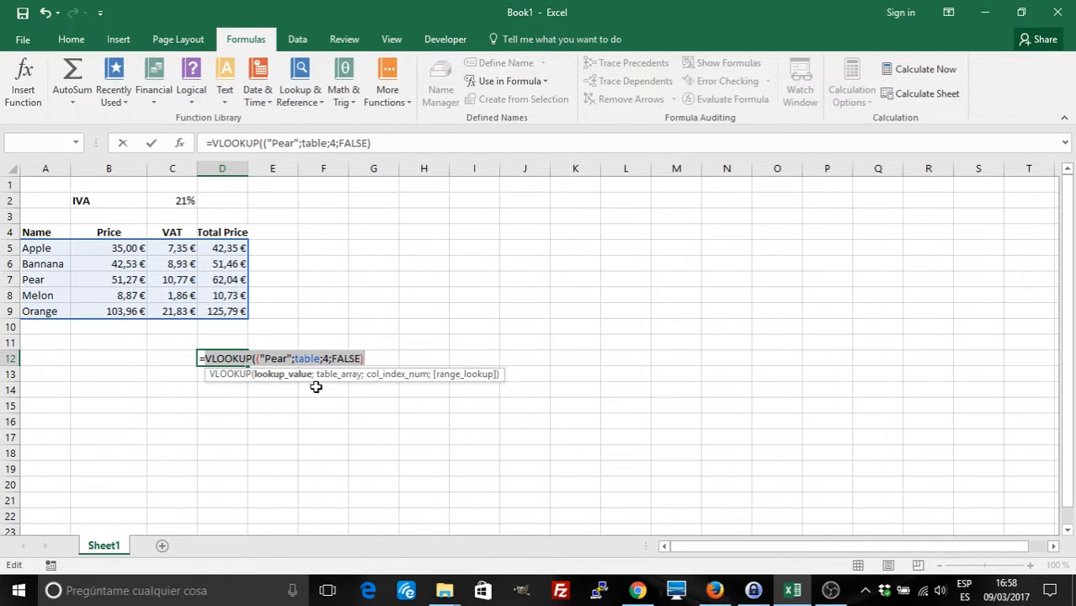
pyautogui.click(258, 358)
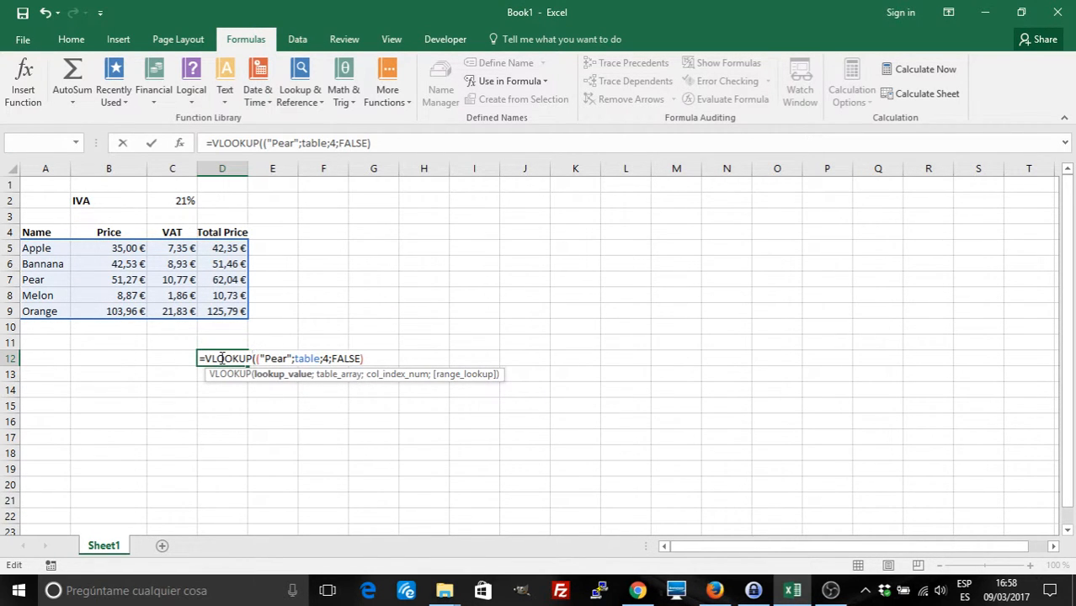
pyautogui.press('BackSpace')
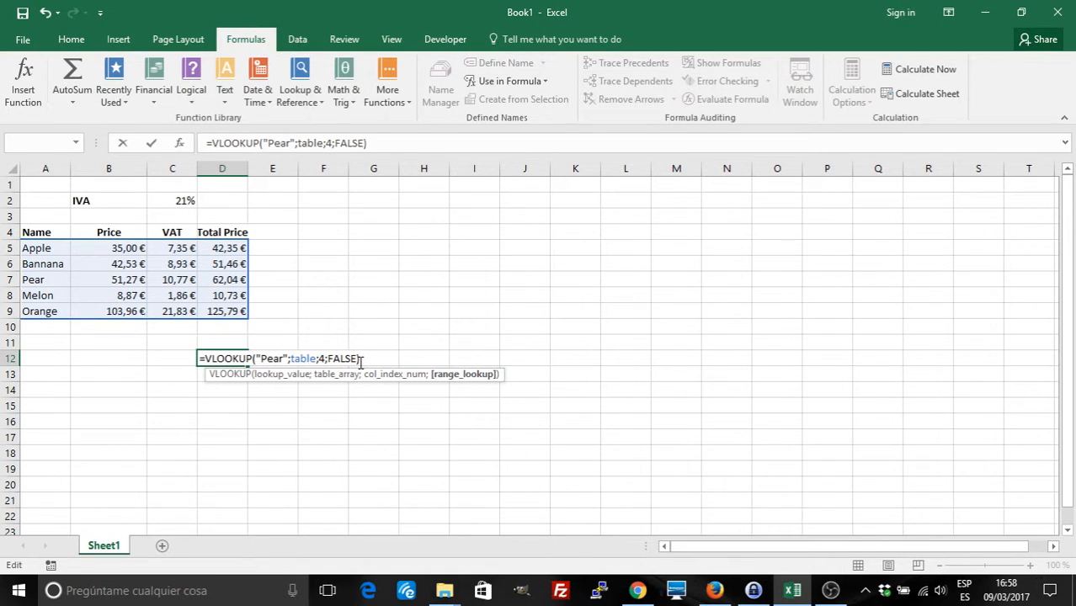
pyautogui.press('Return')
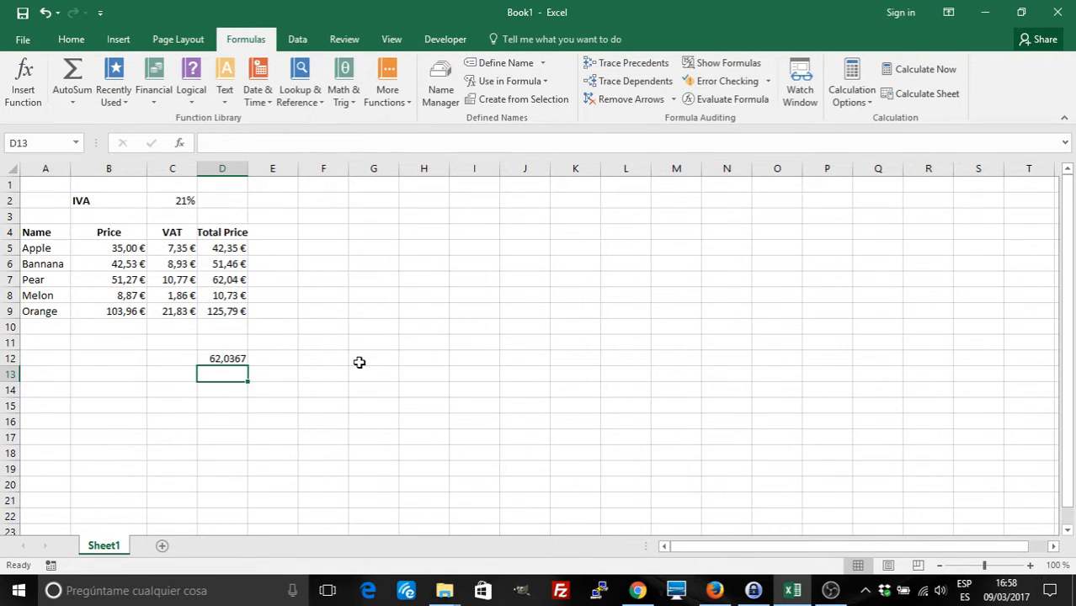
pyautogui.click(217, 358)
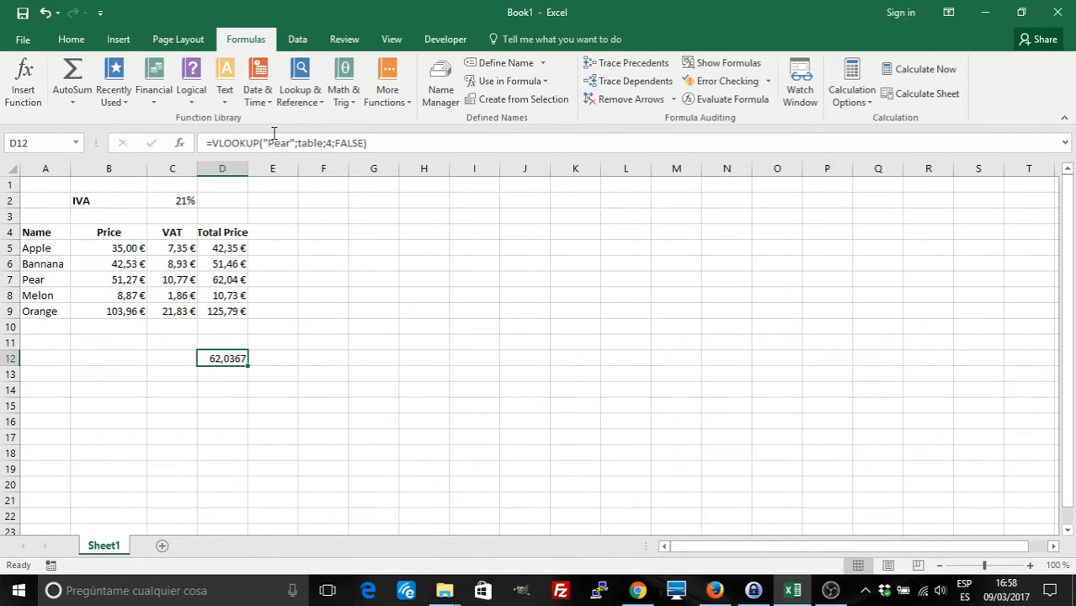
pyautogui.click(243, 425)
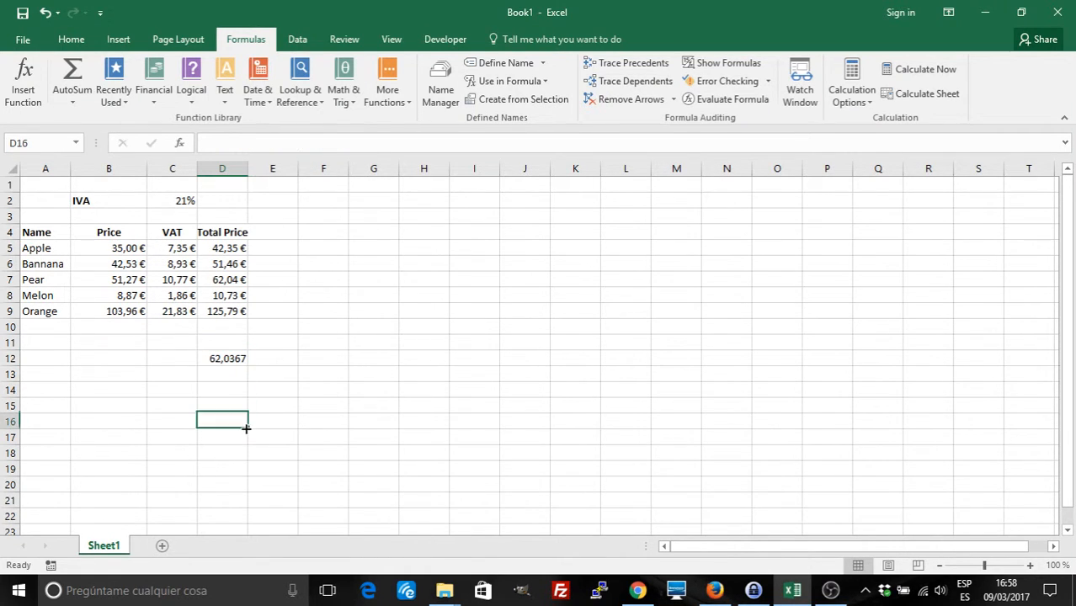
pyautogui.click(221, 359)
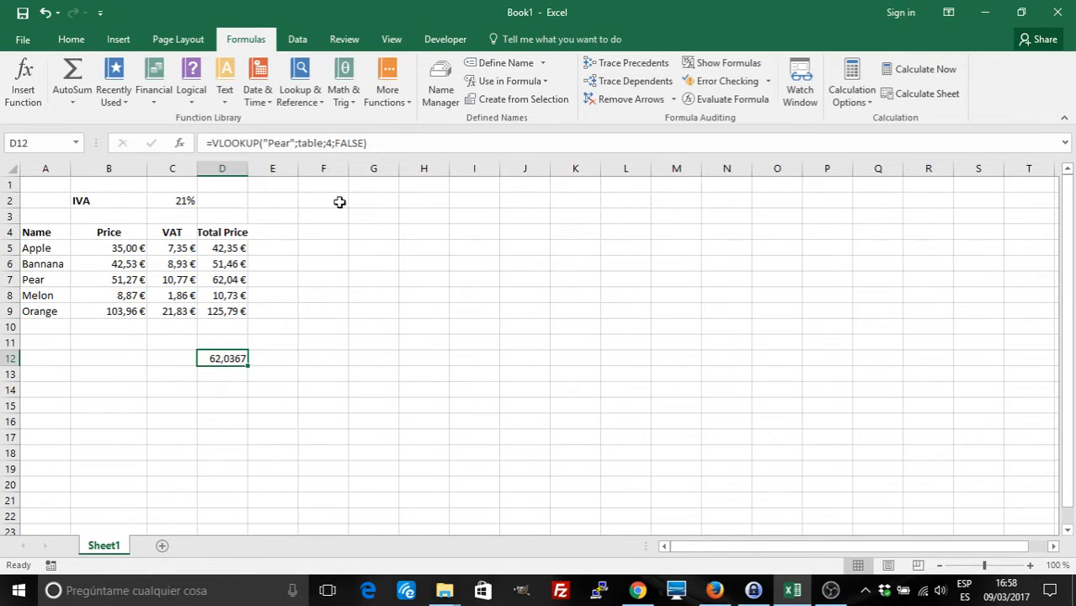
pyautogui.click(337, 353)
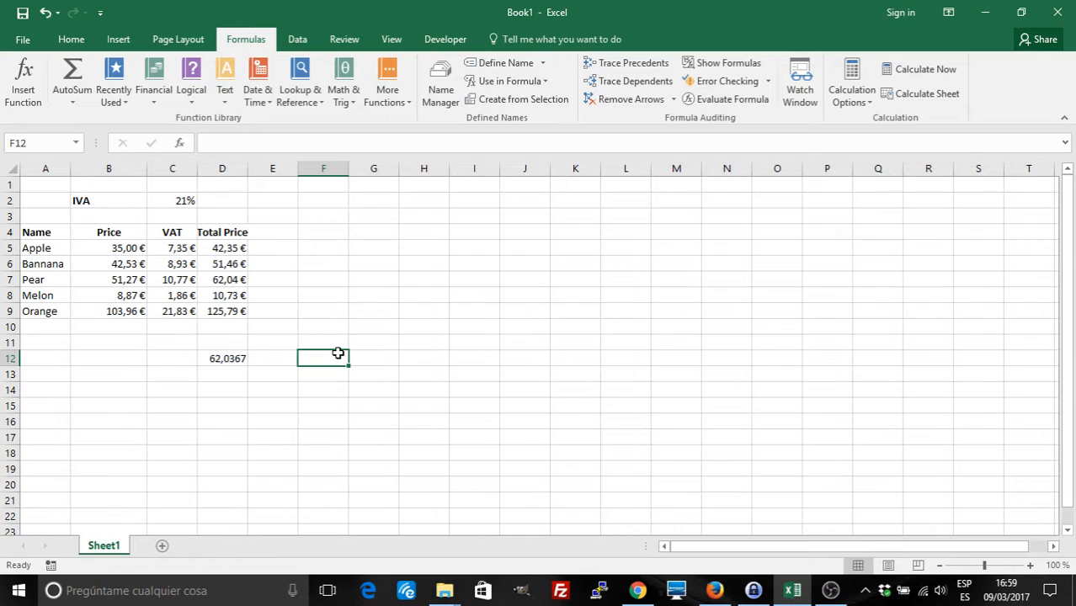
pyautogui.click(175, 248)
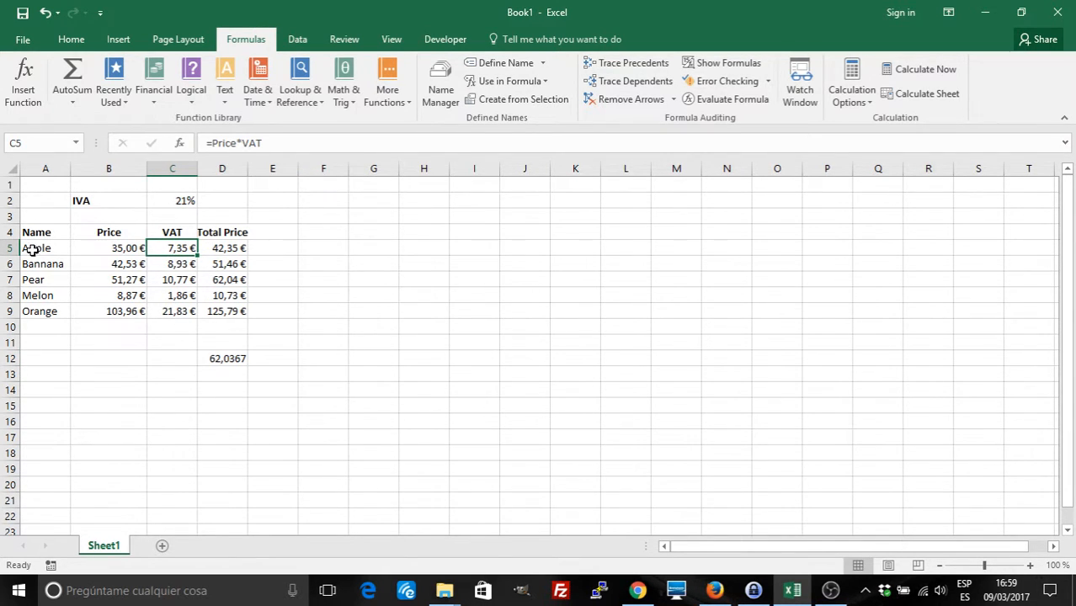
pyautogui.click(226, 357)
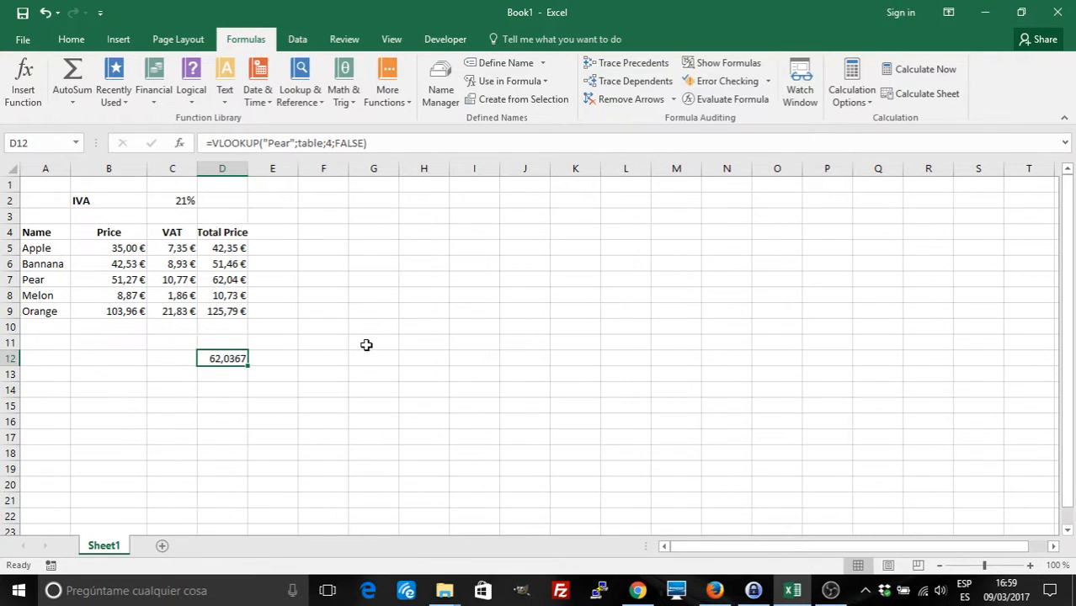
pyautogui.click(335, 342)
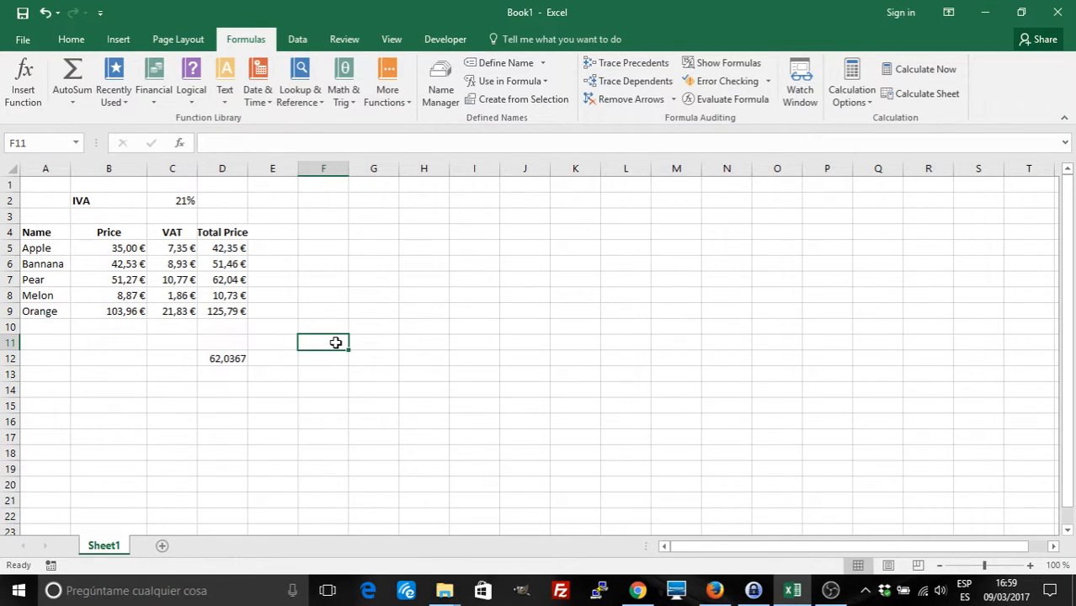